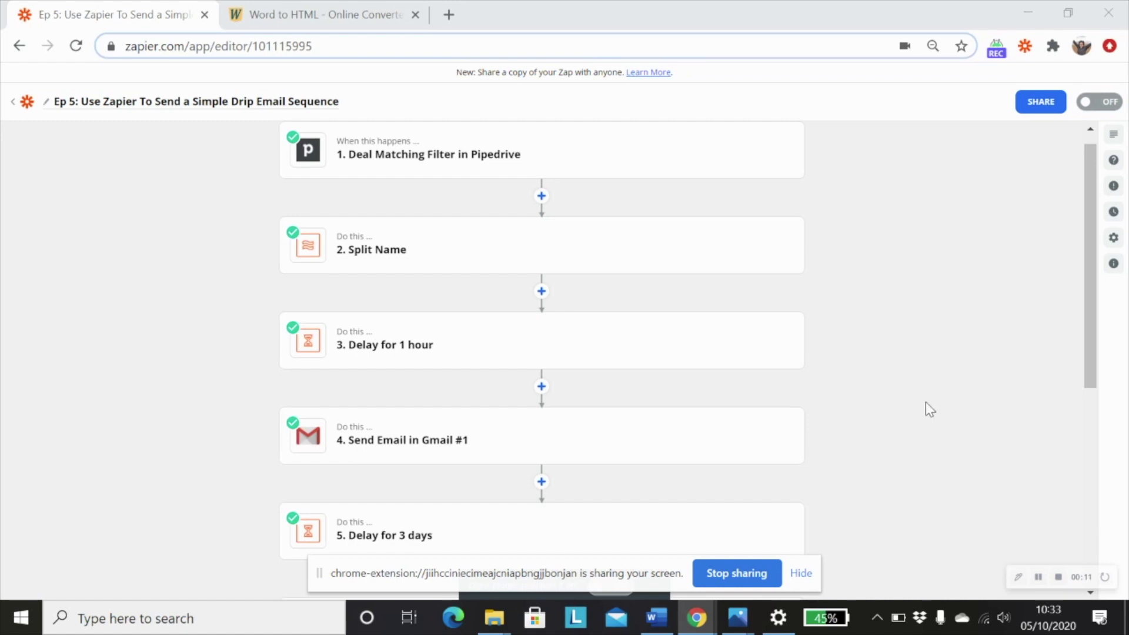
# - Review the Pipedrive trigger's app, event and All won deals filter, then close it
pyautogui.scroll(1, 925, 403)
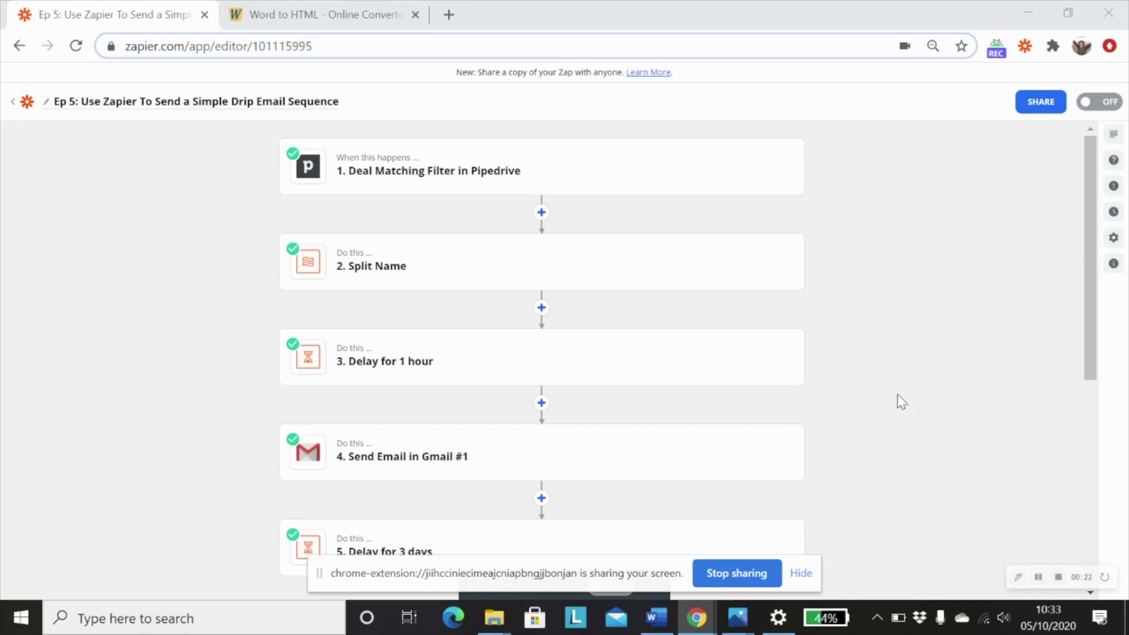
pyautogui.click(424, 185)
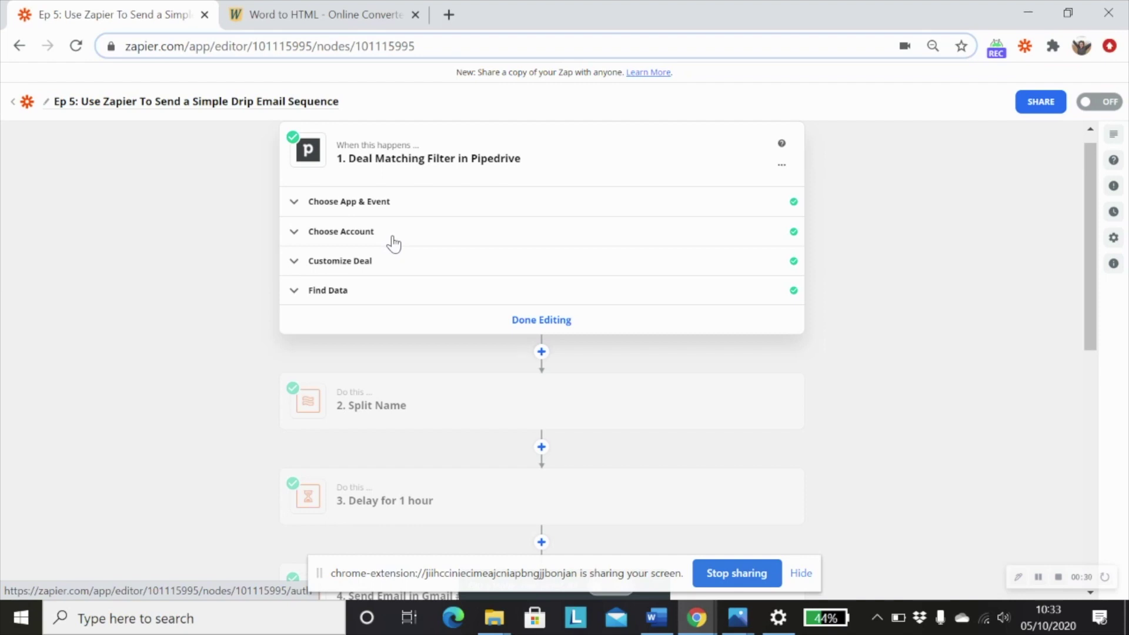
pyautogui.click(373, 207)
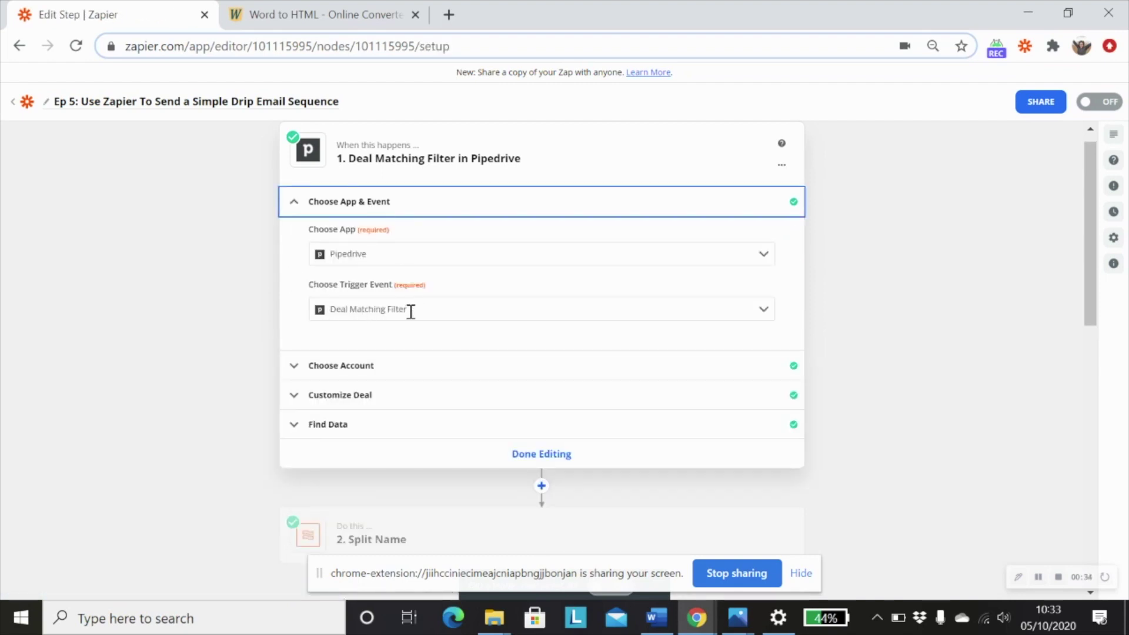
pyautogui.click(359, 395)
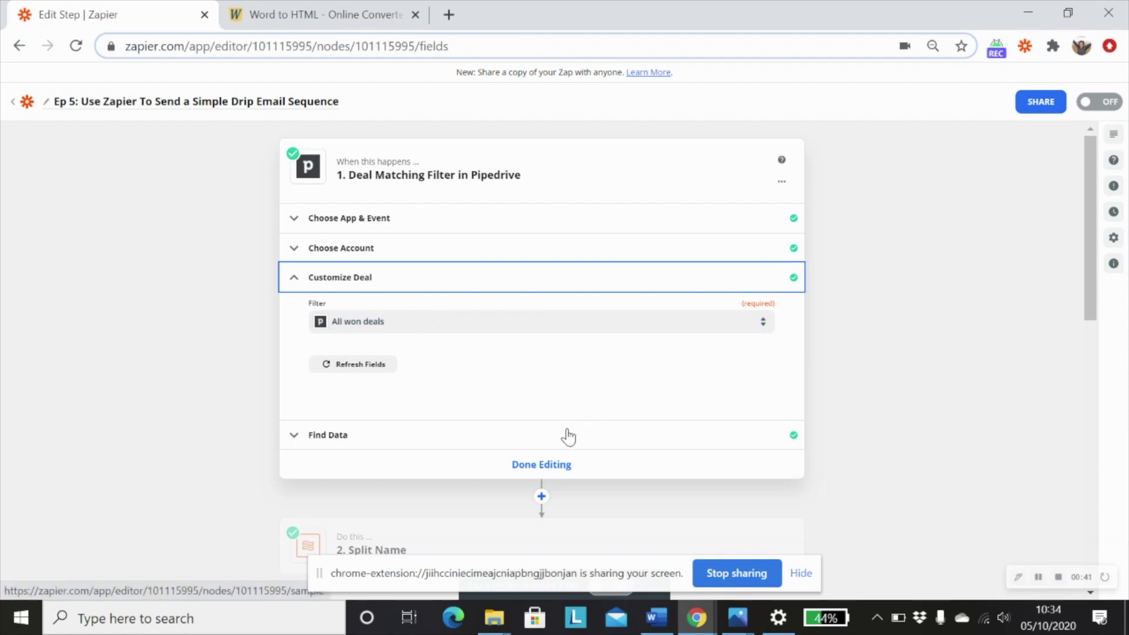
pyautogui.scroll(-2, 568, 436)
pyautogui.click(535, 378)
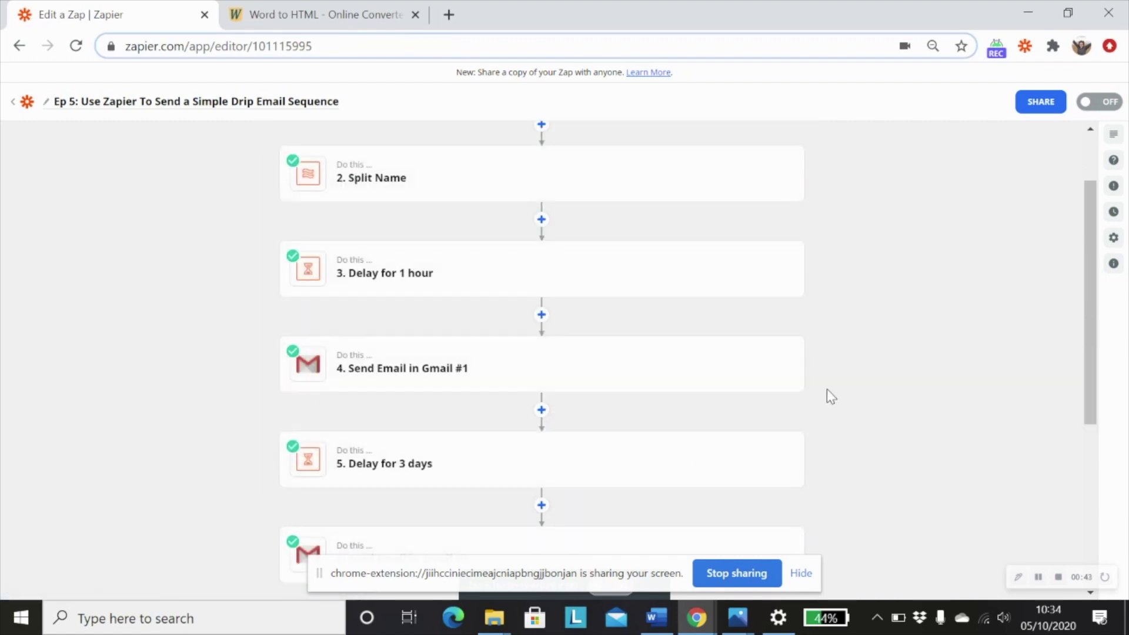
# - Open the Split Name step and scroll through its Person Name split, keeping the First segment
pyautogui.scroll(2, 830, 396)
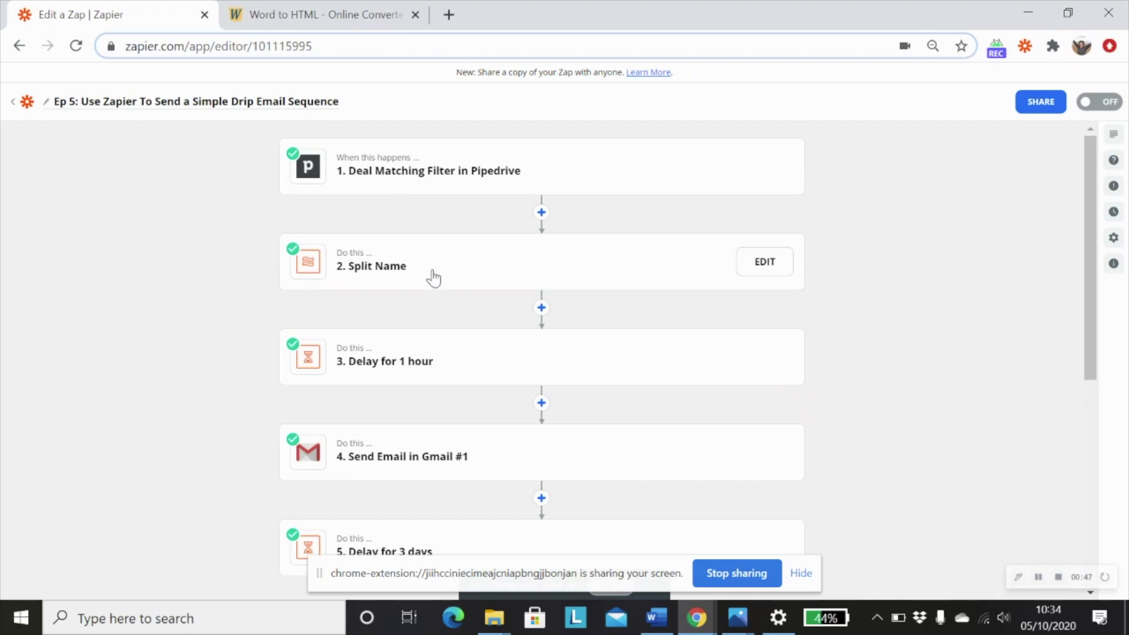
pyautogui.click(396, 273)
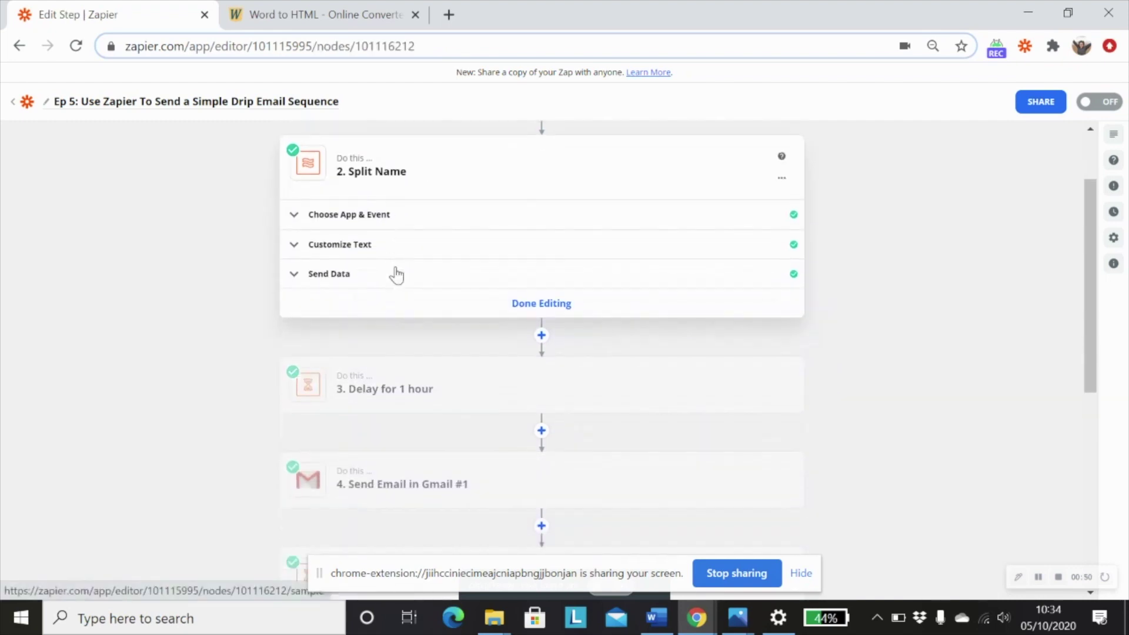
pyautogui.click(381, 253)
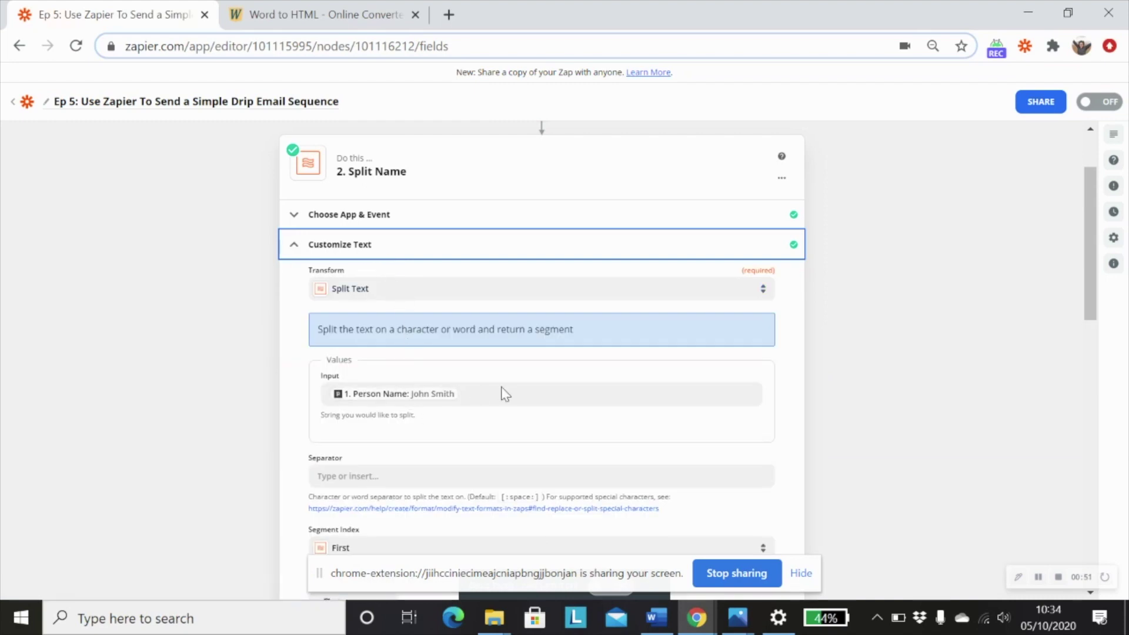
pyautogui.scroll(-2, 449, 367)
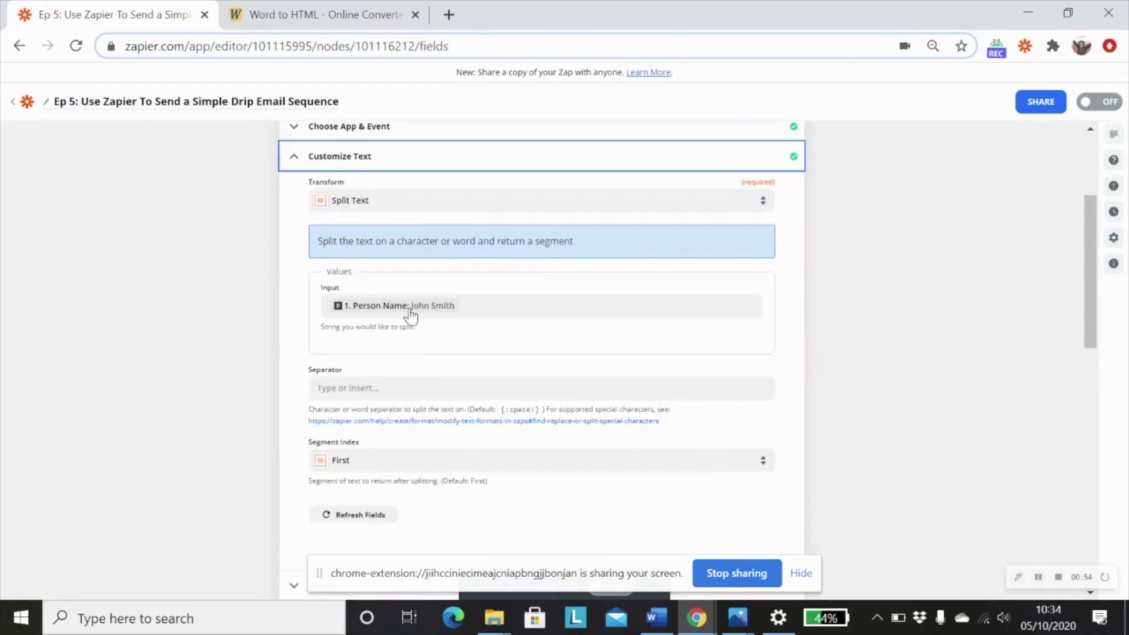
pyautogui.scroll(4, 454, 328)
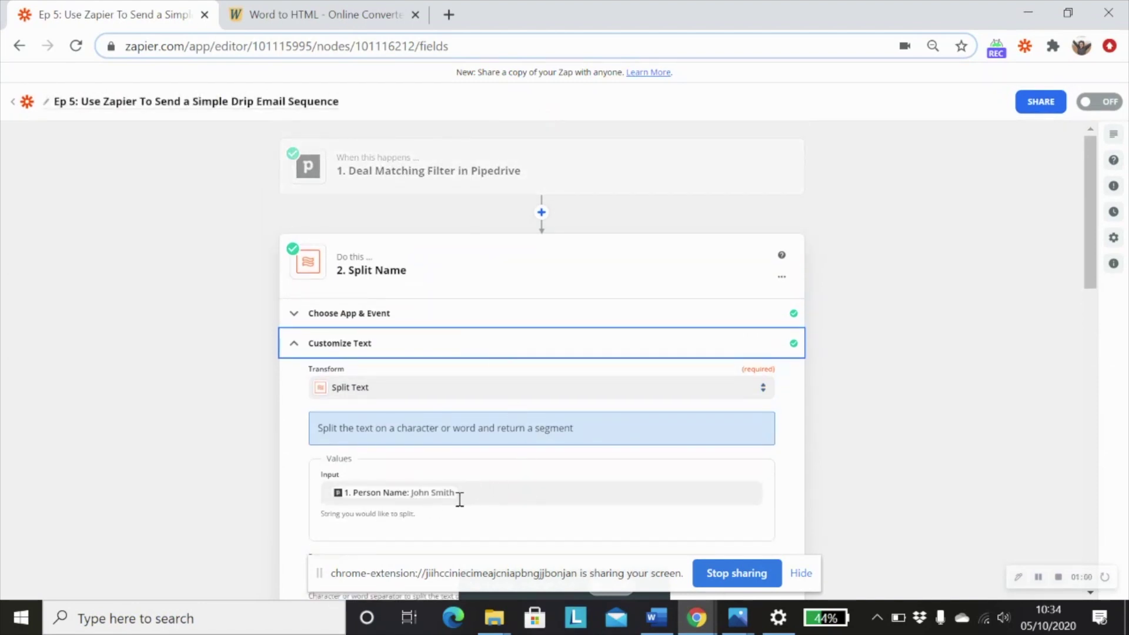
pyautogui.scroll(-2, 435, 430)
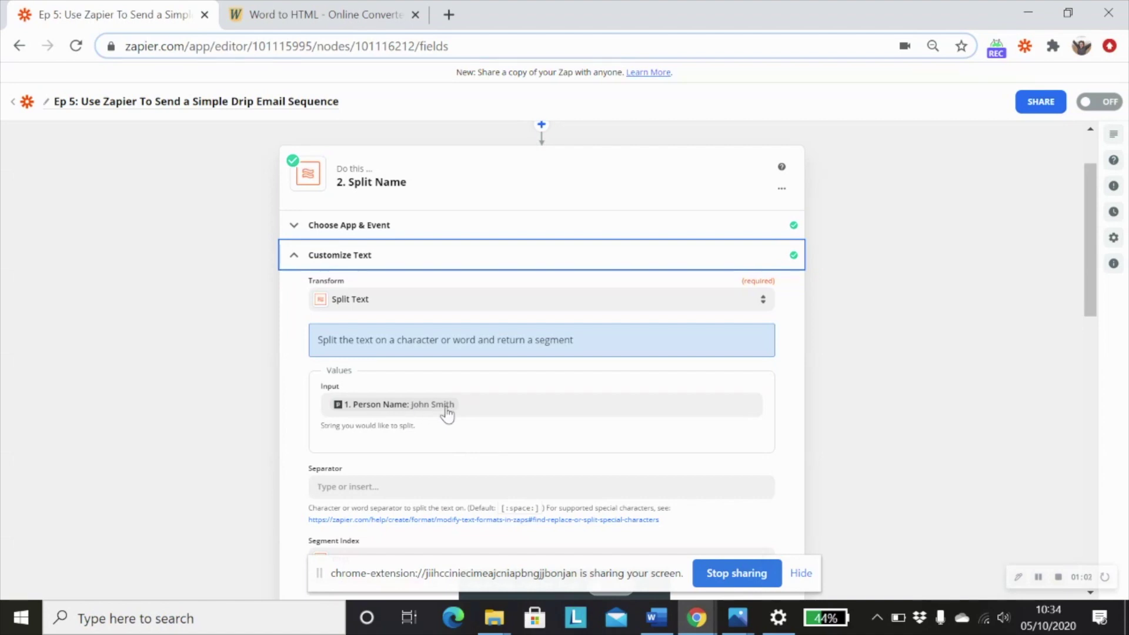
pyautogui.scroll(-2, 557, 431)
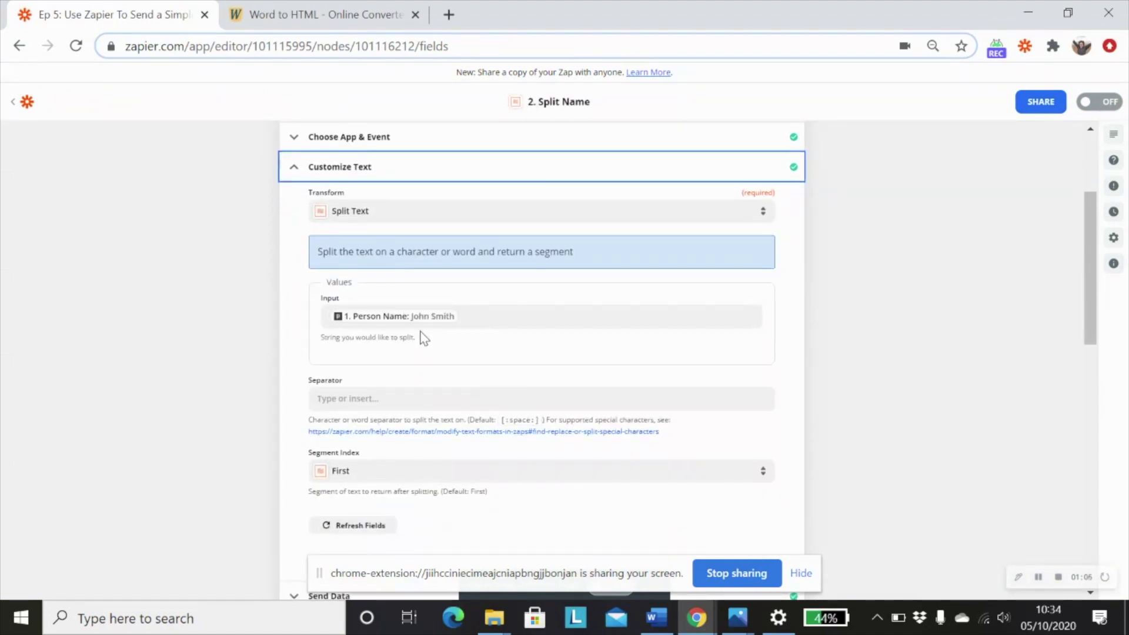
pyautogui.scroll(-2, 446, 346)
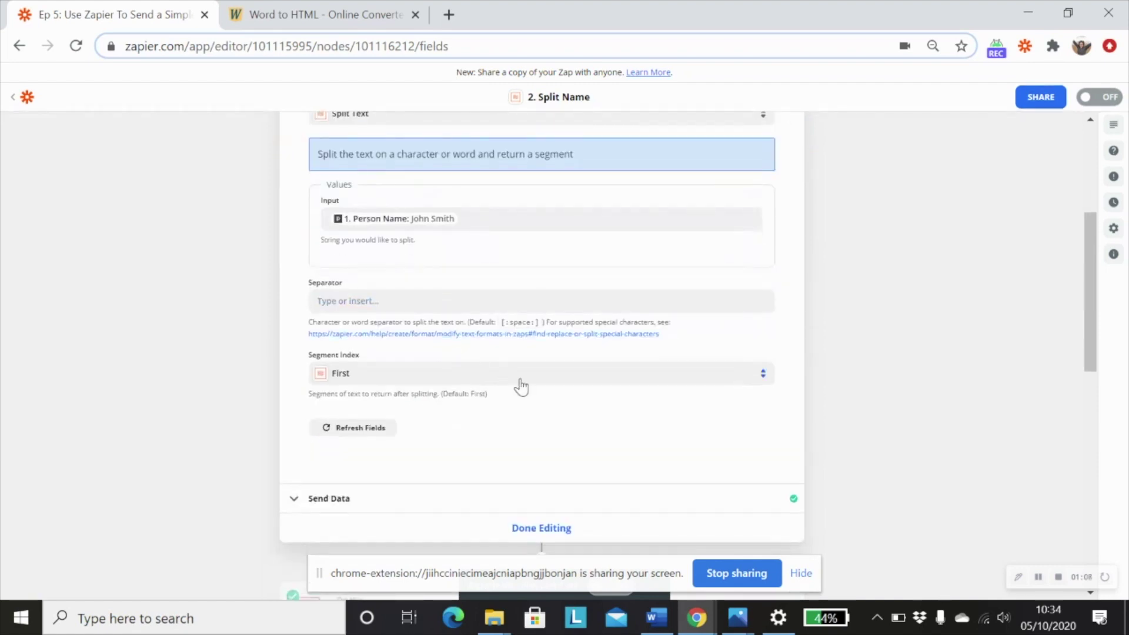
pyautogui.scroll(4, 824, 458)
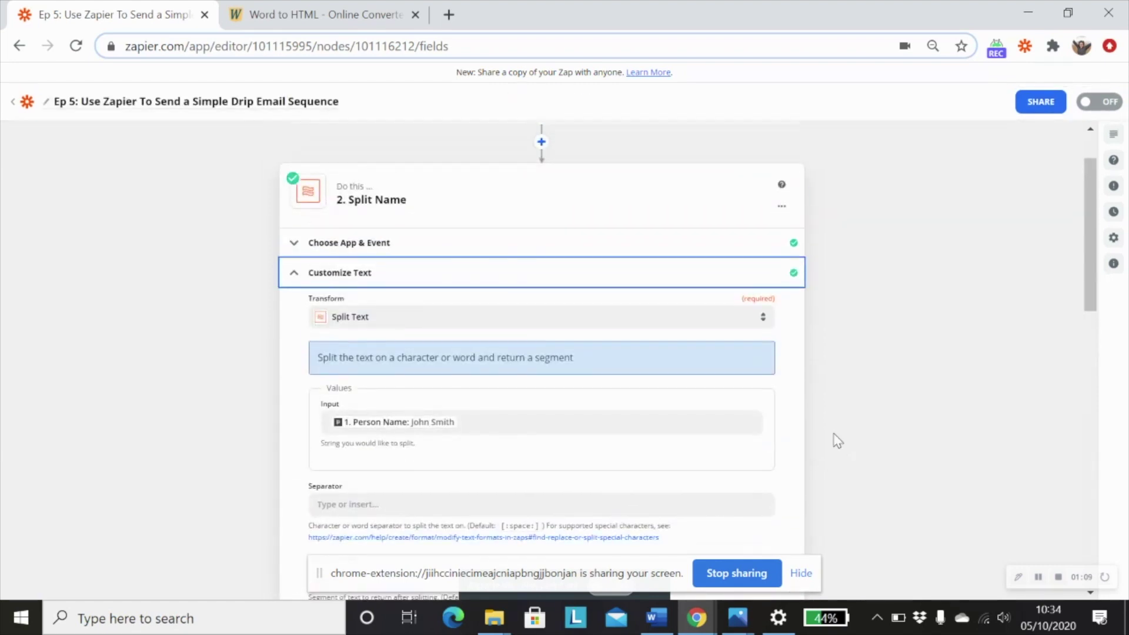
pyautogui.scroll(1, 835, 440)
pyautogui.scroll(-2, 835, 439)
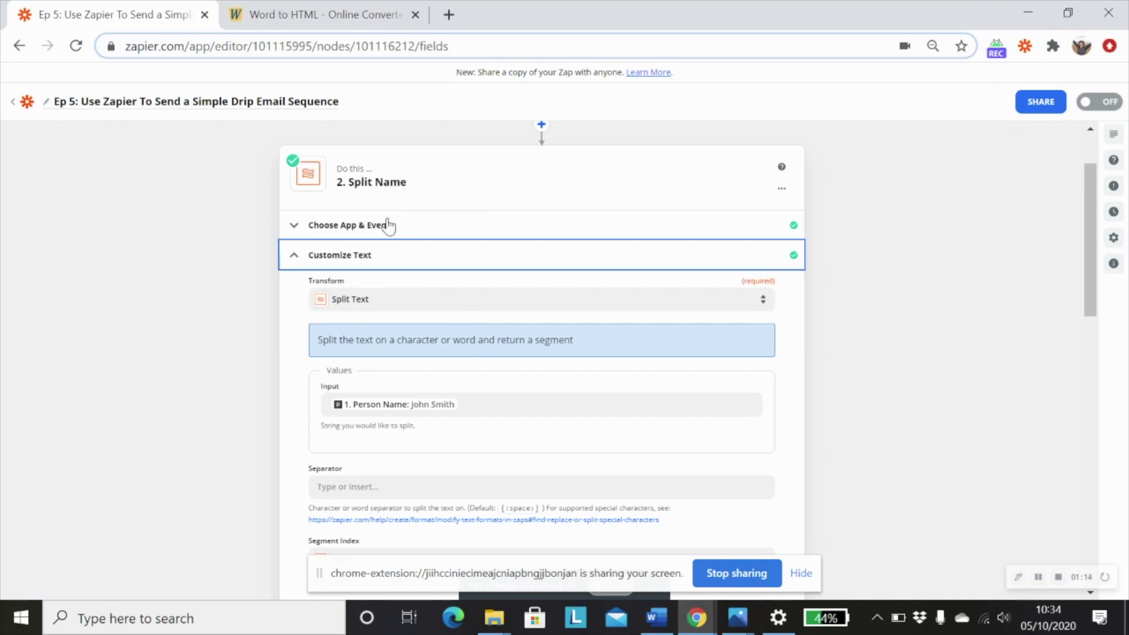
# - Check the Split Name step's app and action, then return to its Split Text fields
pyautogui.click(371, 232)
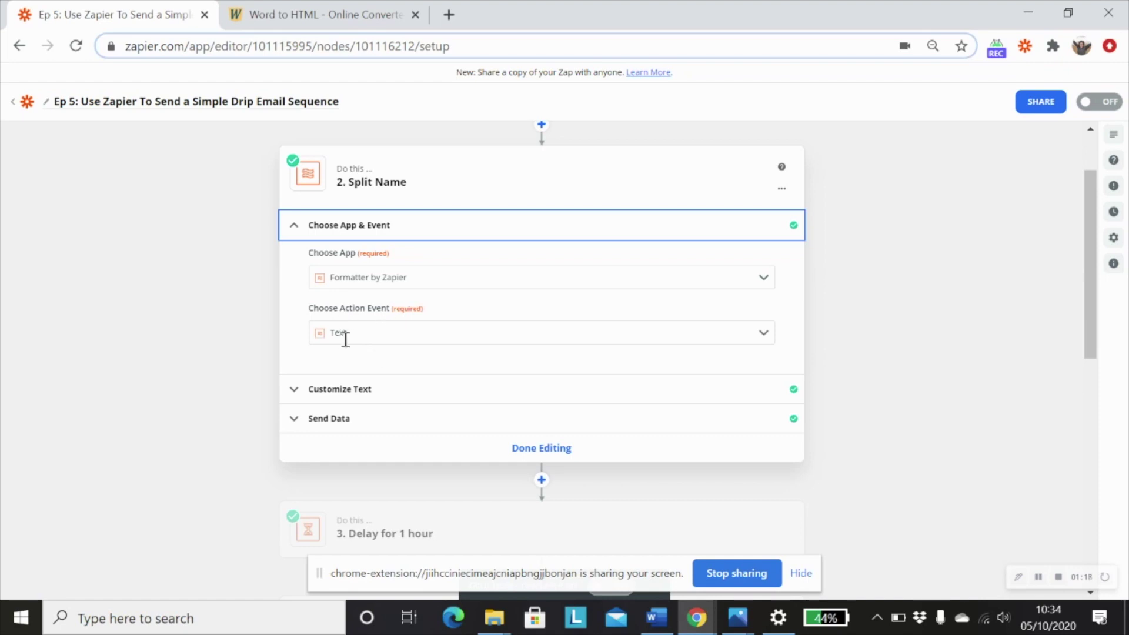
pyautogui.click(585, 393)
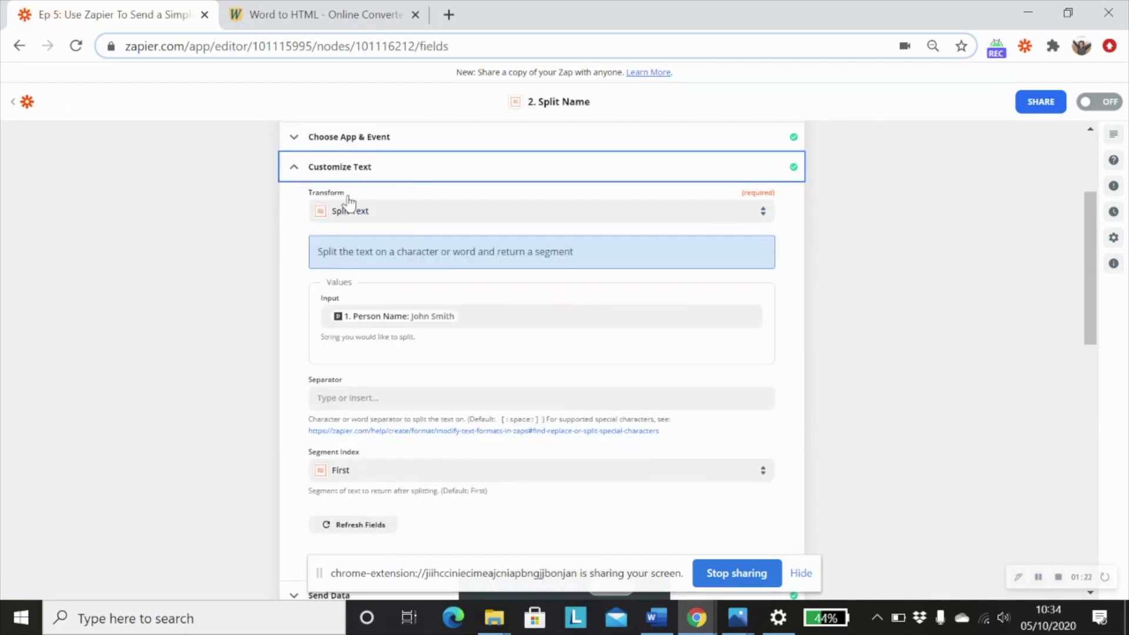
pyautogui.scroll(-1, 558, 344)
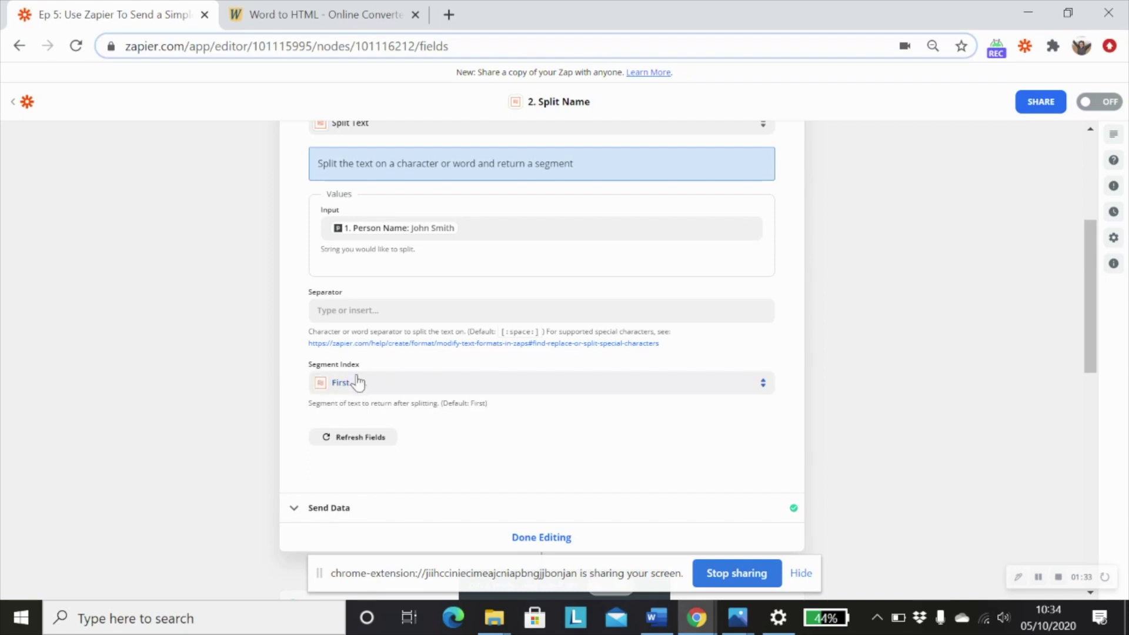
pyautogui.scroll(-5, 585, 425)
# - Close Split Name and review the Delay for 1 hour step's value of 1 in Hours
pyautogui.click(533, 263)
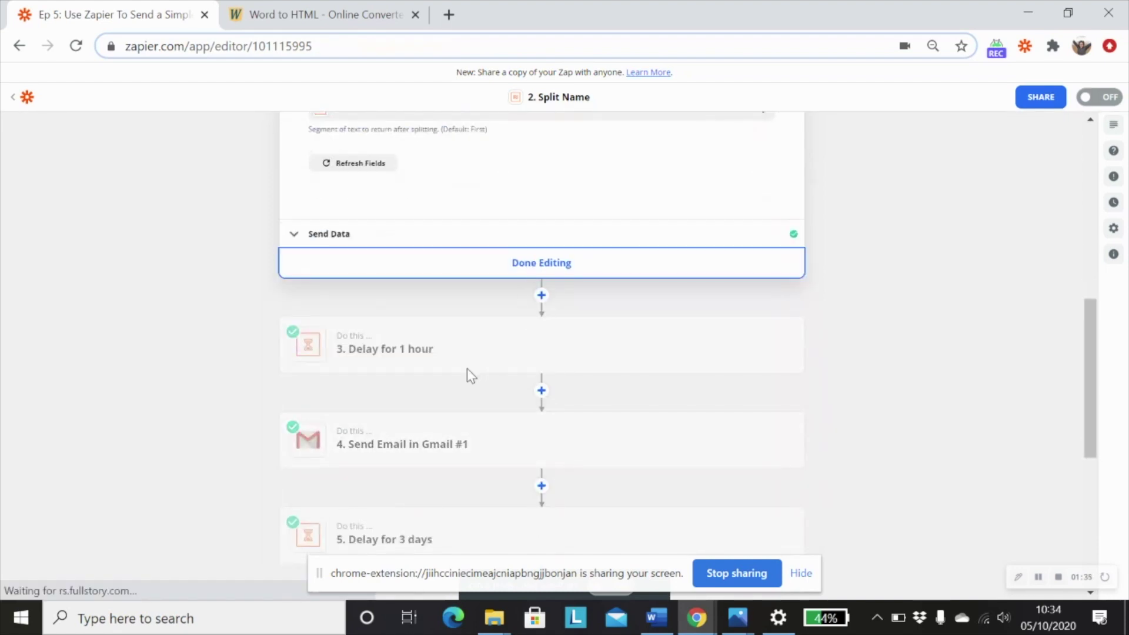
pyautogui.scroll(2, 447, 376)
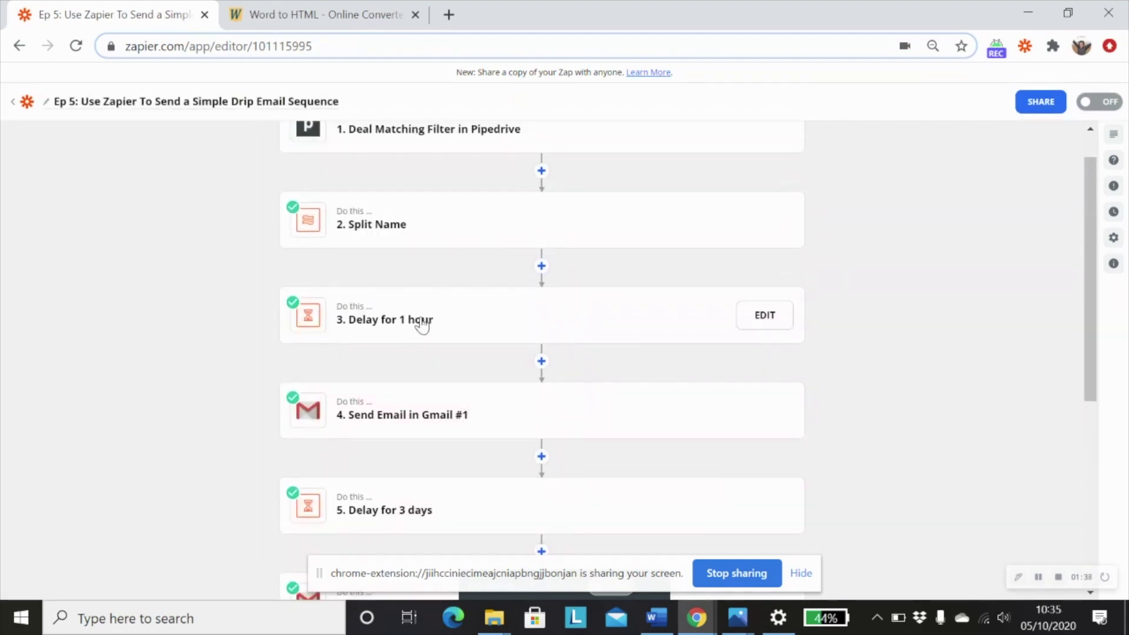
pyautogui.click(422, 323)
pyautogui.click(369, 216)
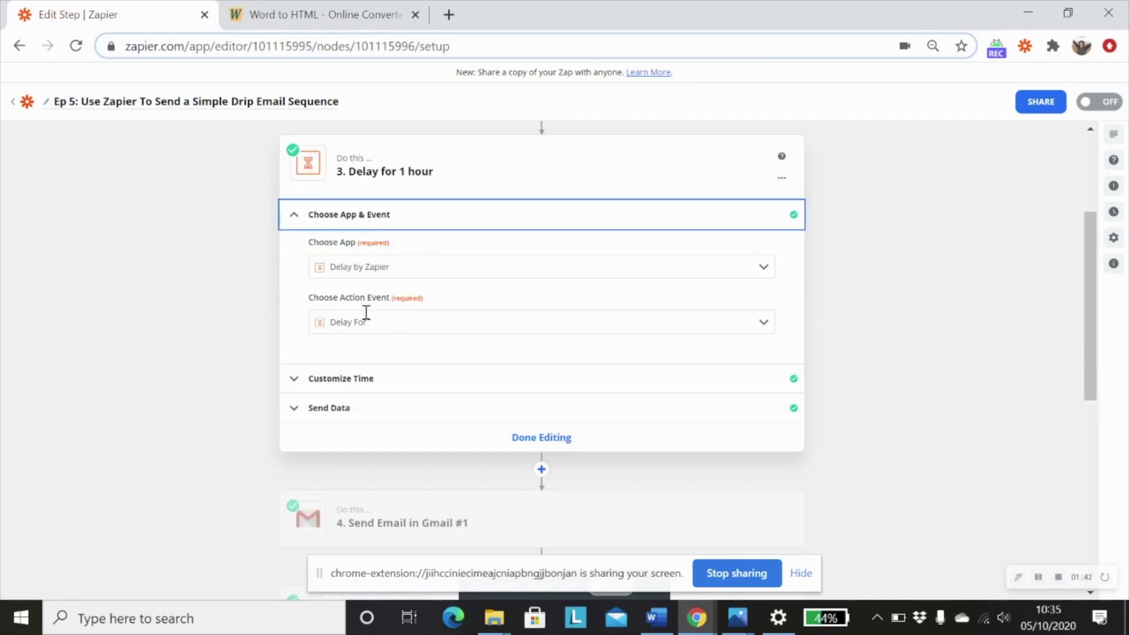
pyautogui.click(365, 378)
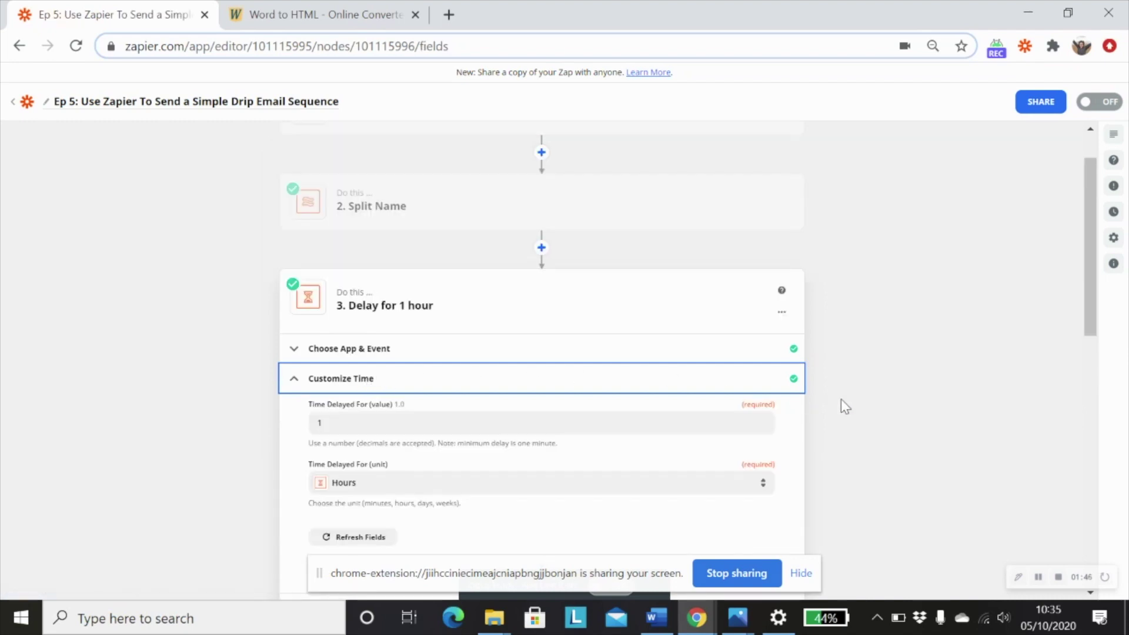
pyautogui.scroll(-2, 845, 397)
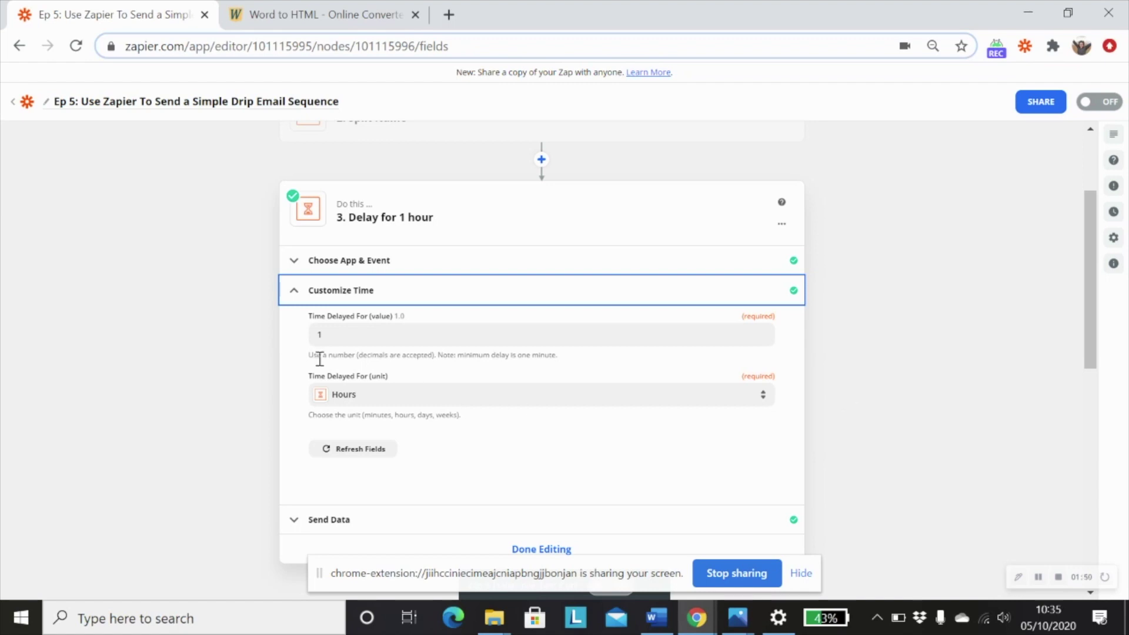
pyautogui.click(312, 336)
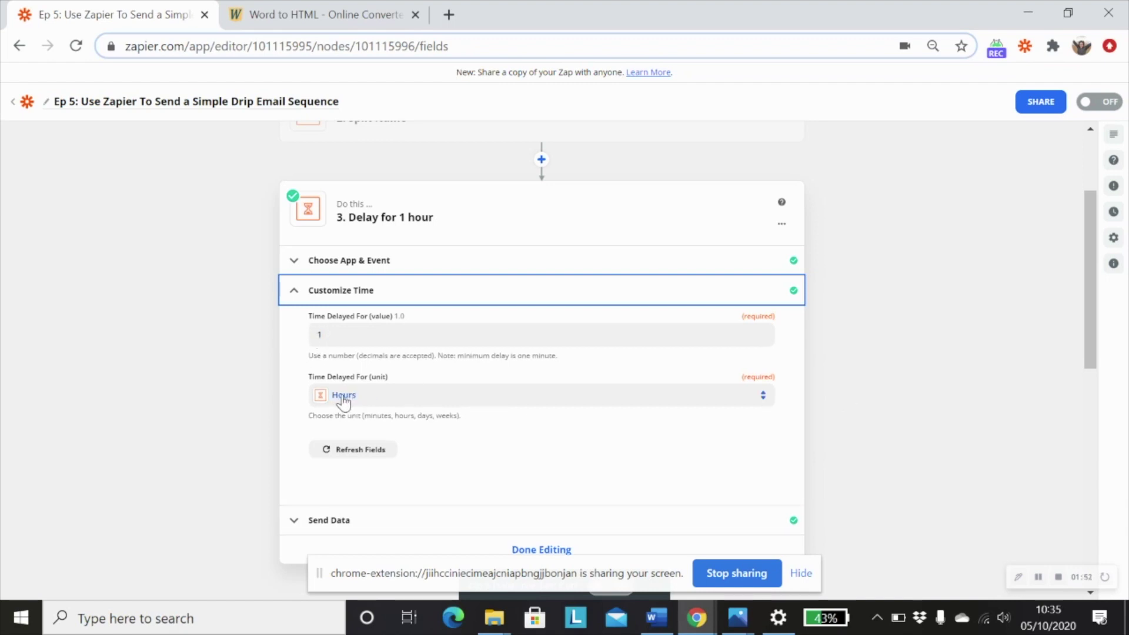
pyautogui.scroll(-2, 868, 449)
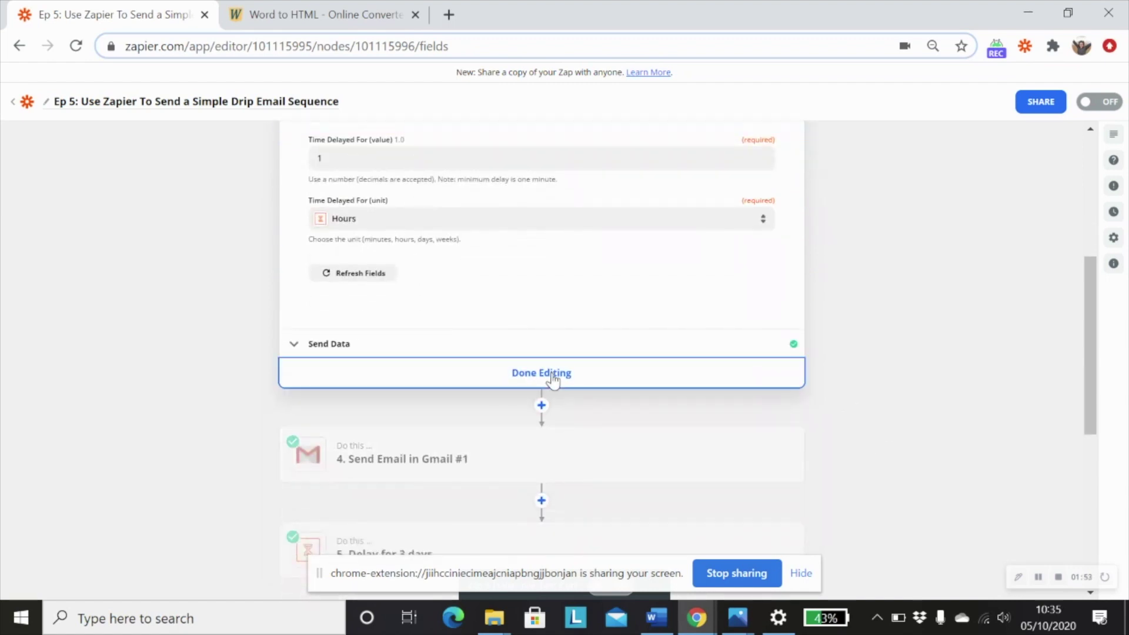
pyautogui.click(550, 378)
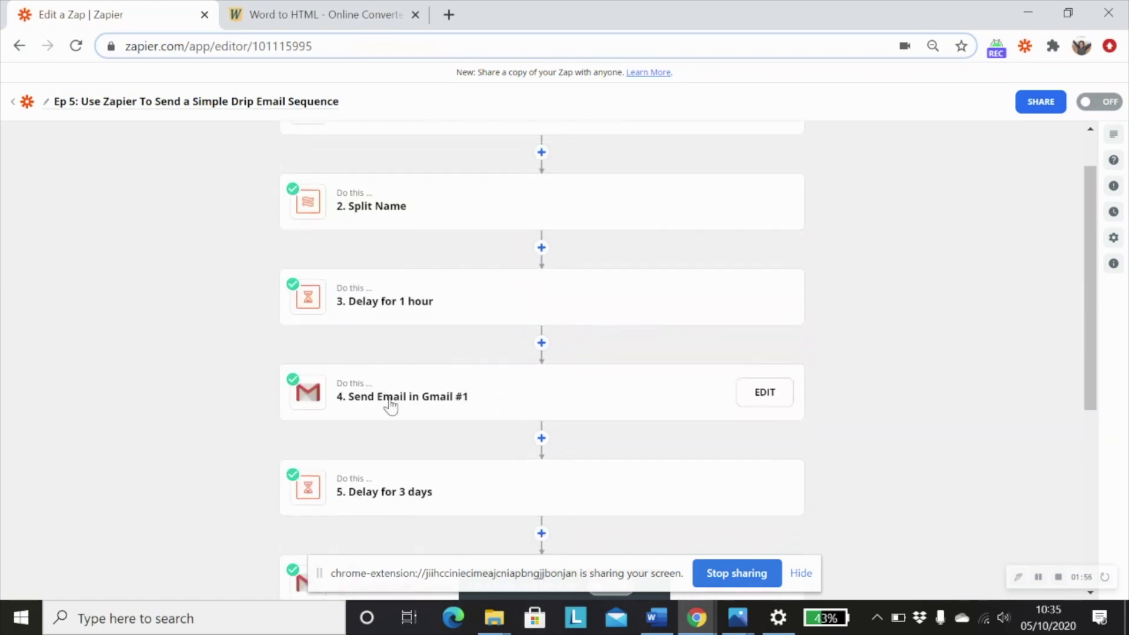
pyautogui.click(392, 404)
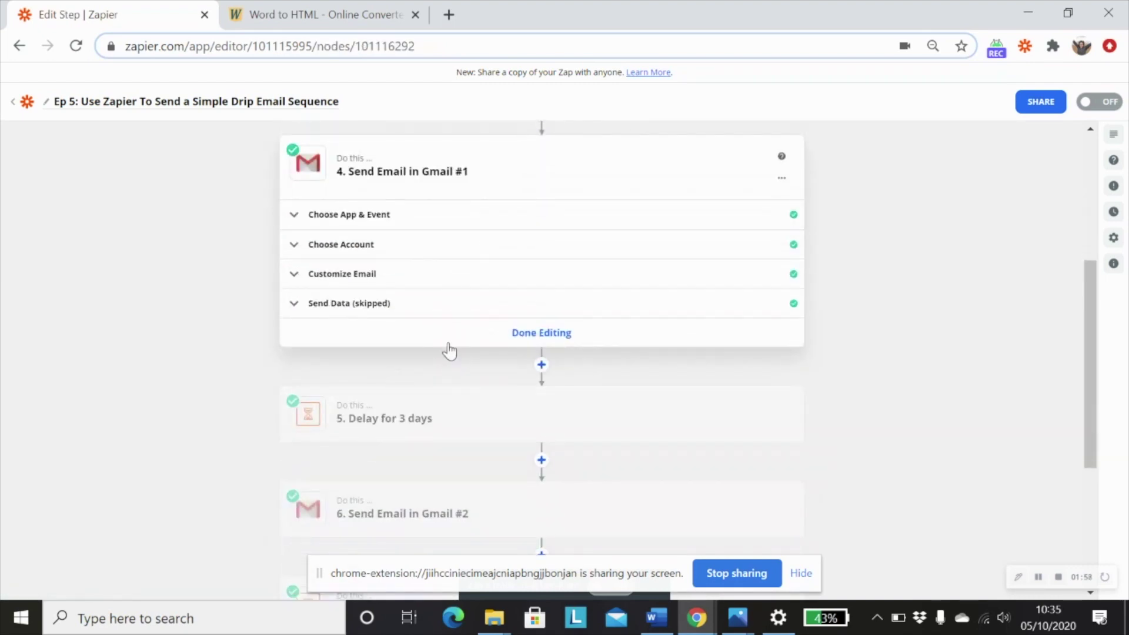
pyautogui.click(371, 281)
pyautogui.click(369, 215)
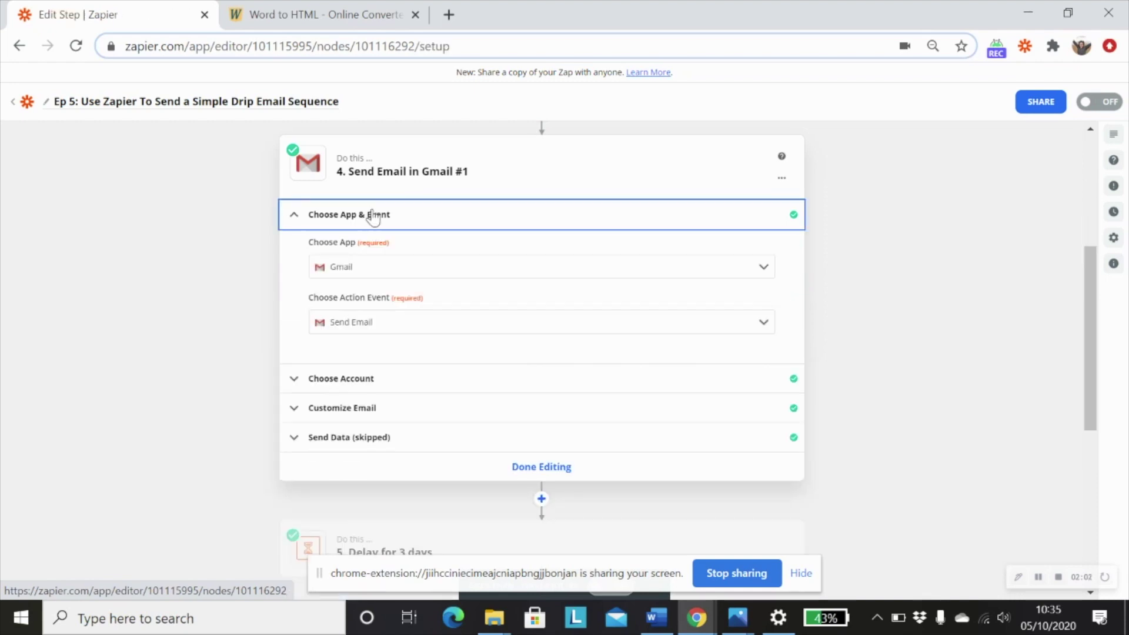
pyautogui.click(355, 417)
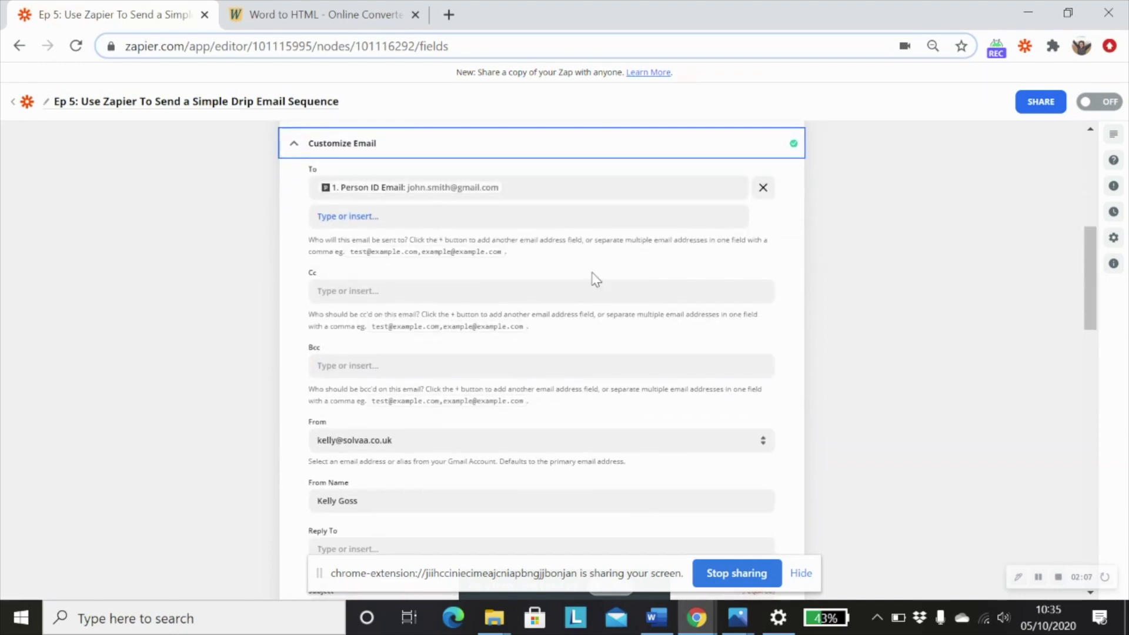
pyautogui.scroll(-3, 597, 329)
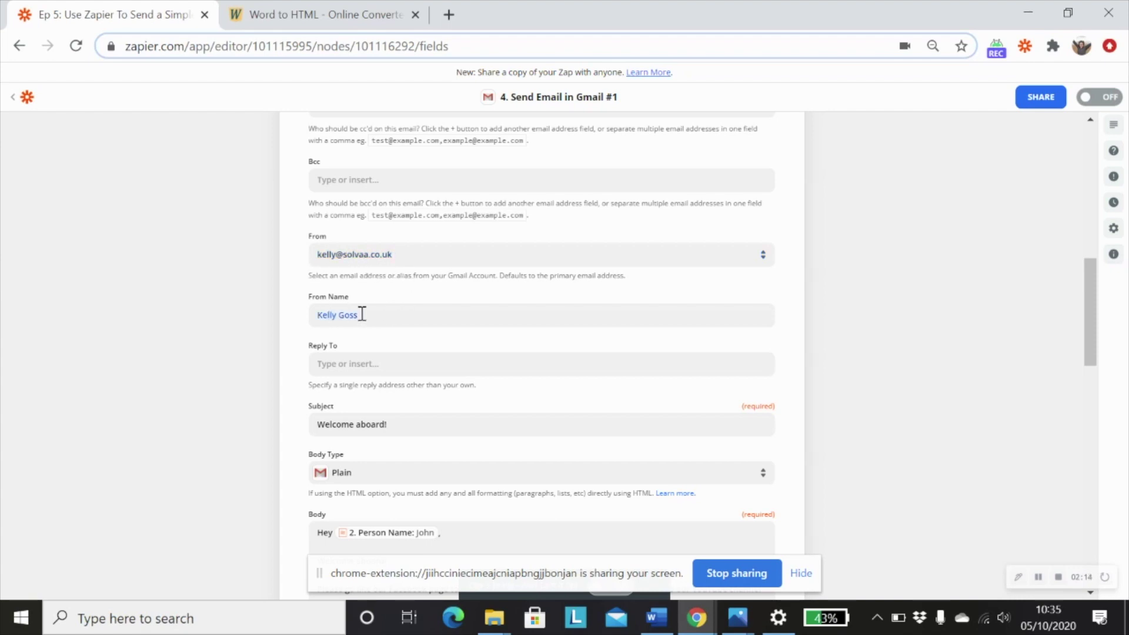
pyautogui.scroll(-2, 580, 411)
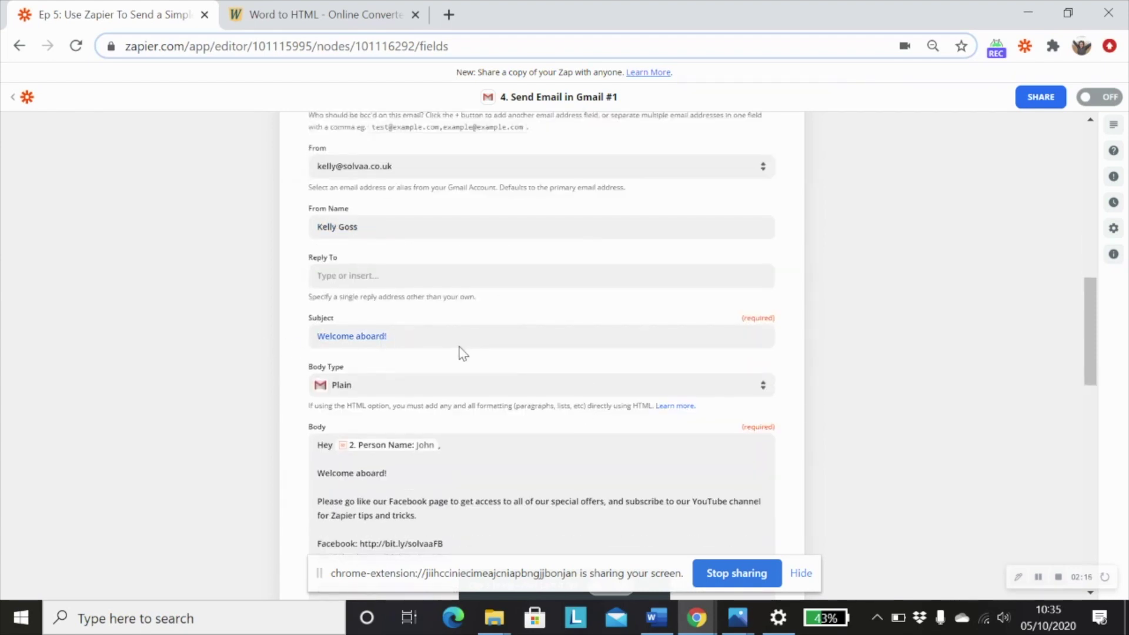
pyautogui.scroll(-2, 463, 353)
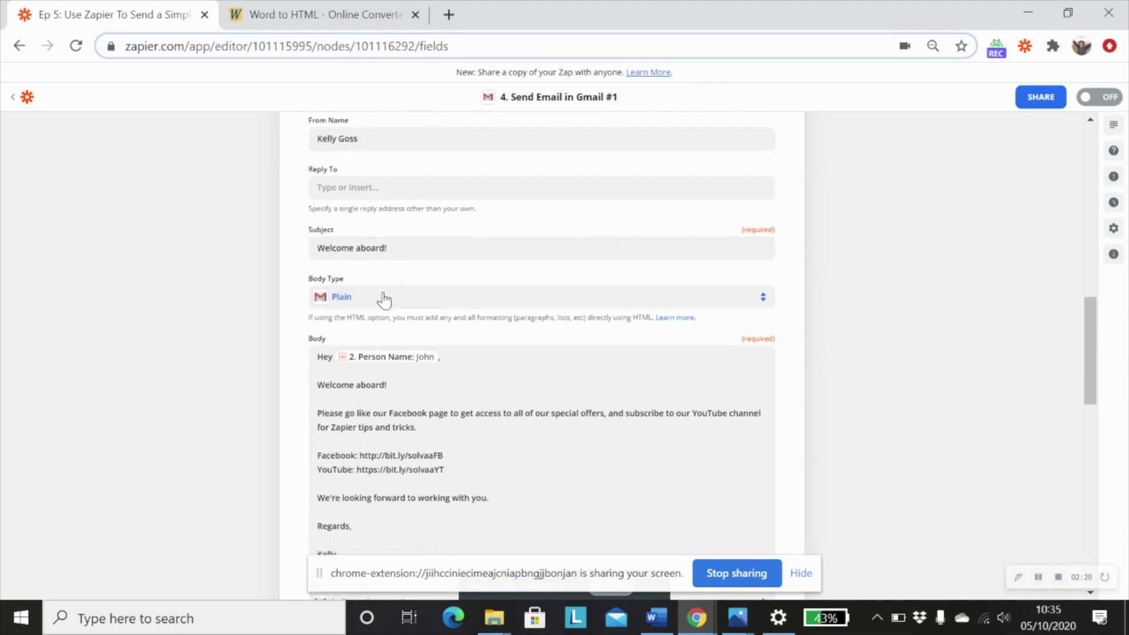
pyautogui.scroll(-2, 388, 299)
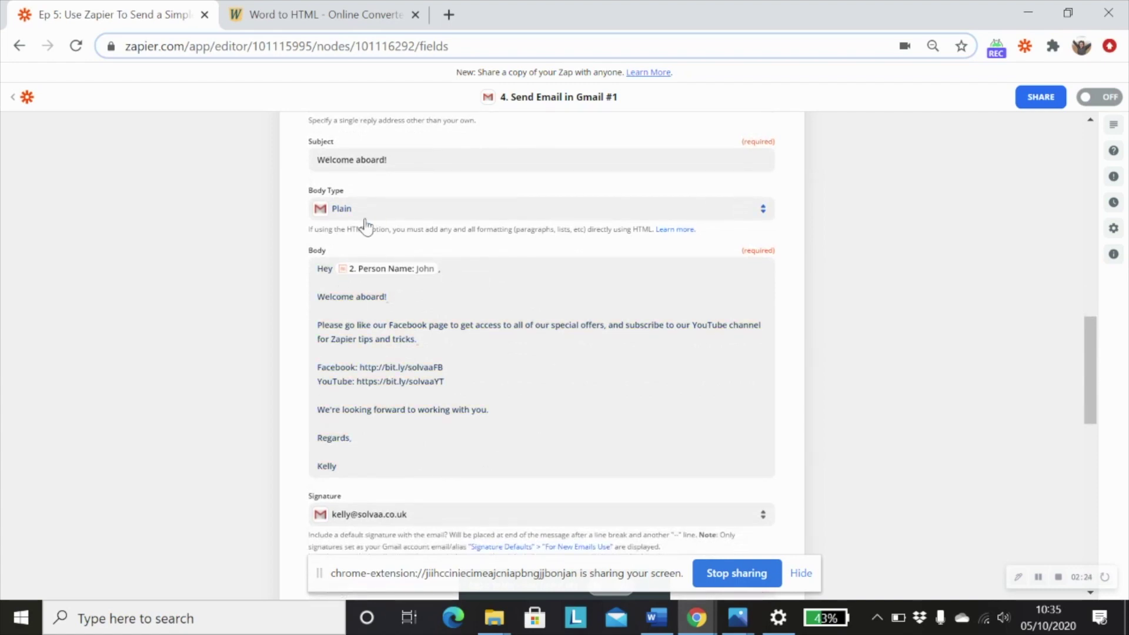
pyautogui.click(313, 13)
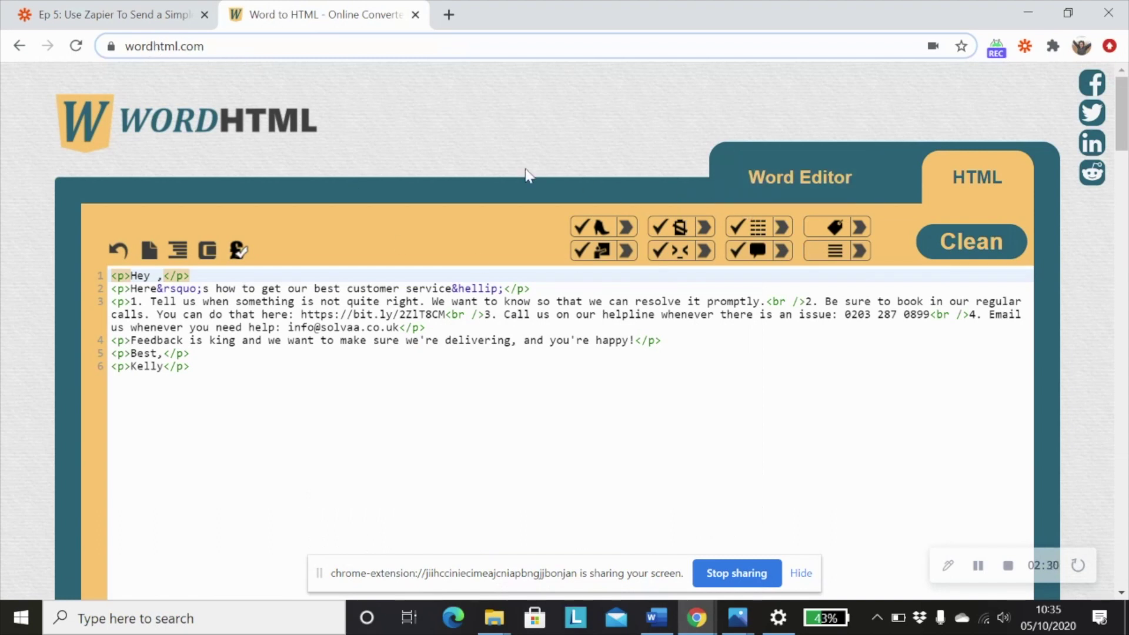
pyautogui.click(799, 176)
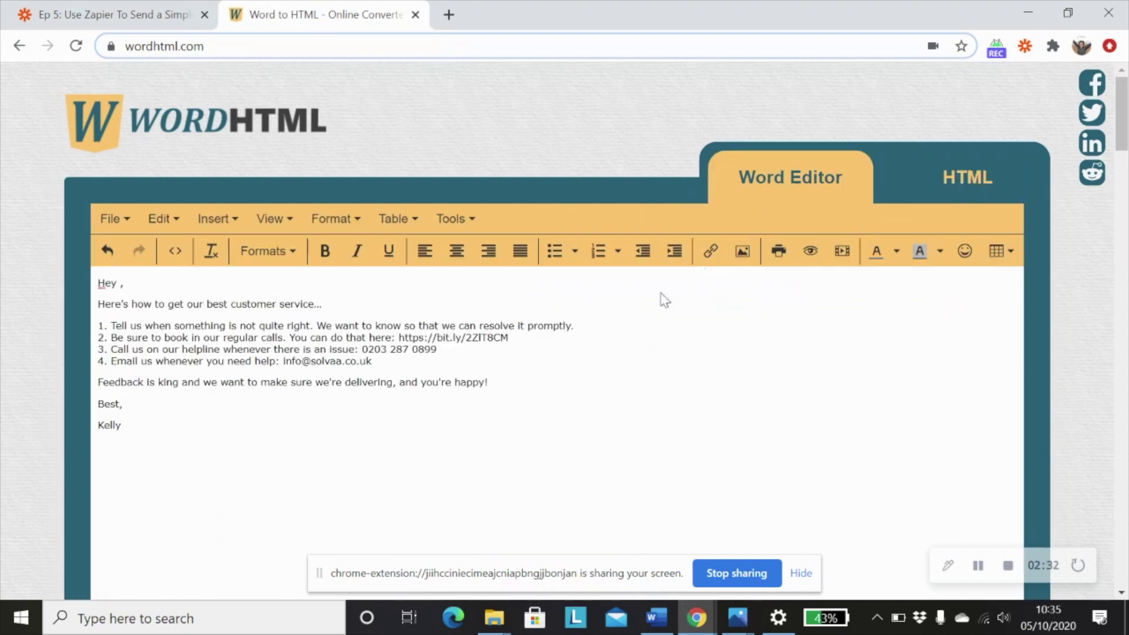
pyautogui.click(969, 179)
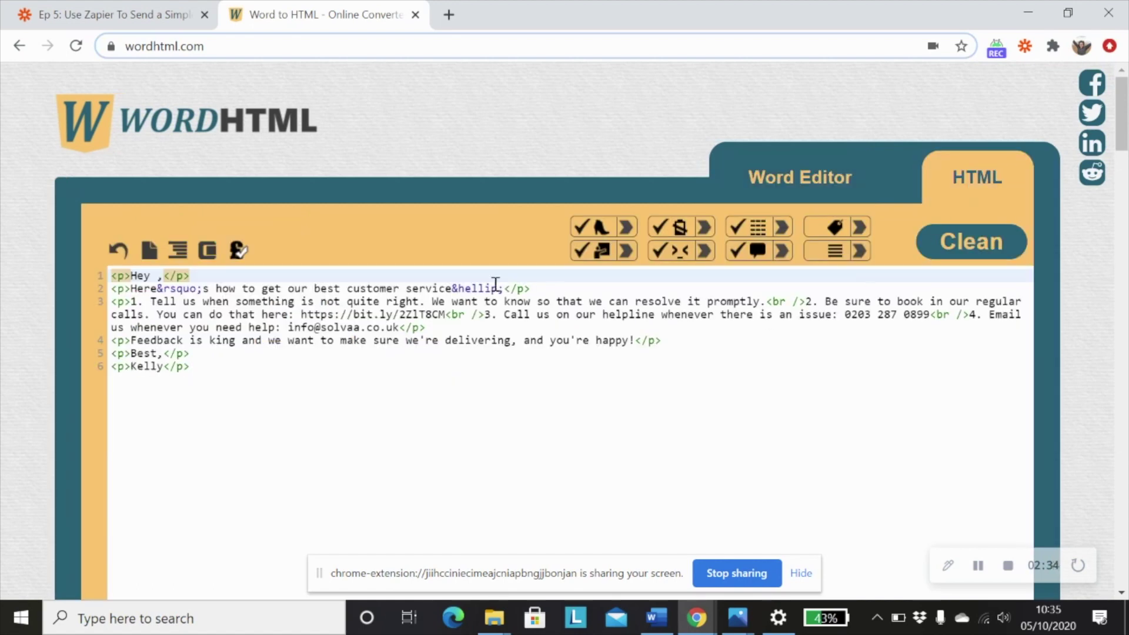
pyautogui.click(101, 18)
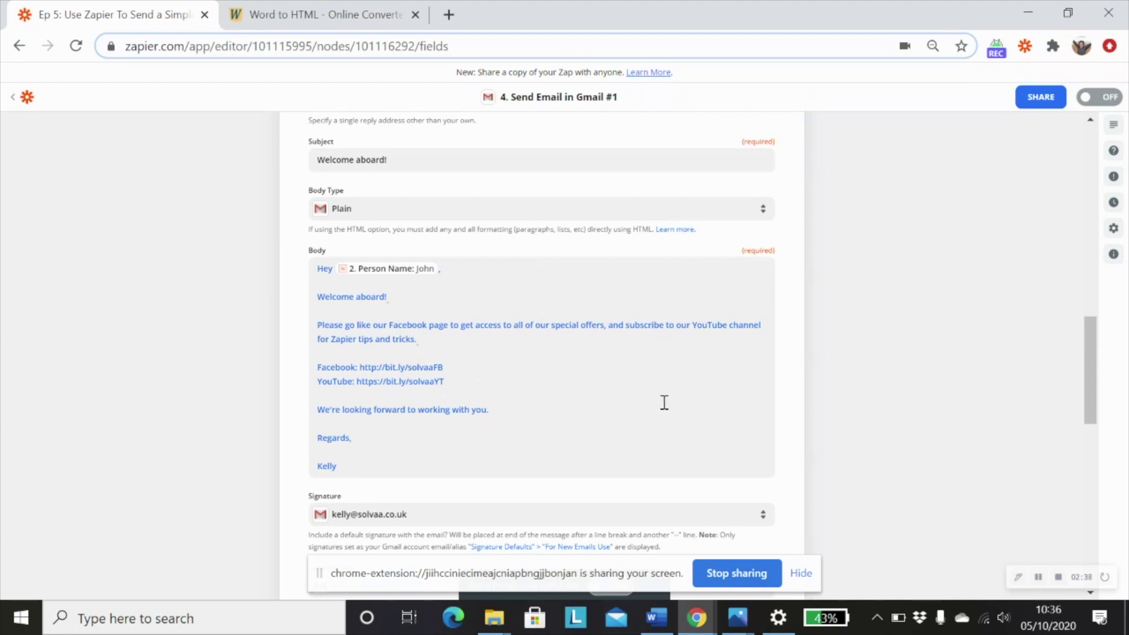
# - Finish editing the Send Email in Gmail #1 step without testing it
pyautogui.scroll(-2, 788, 391)
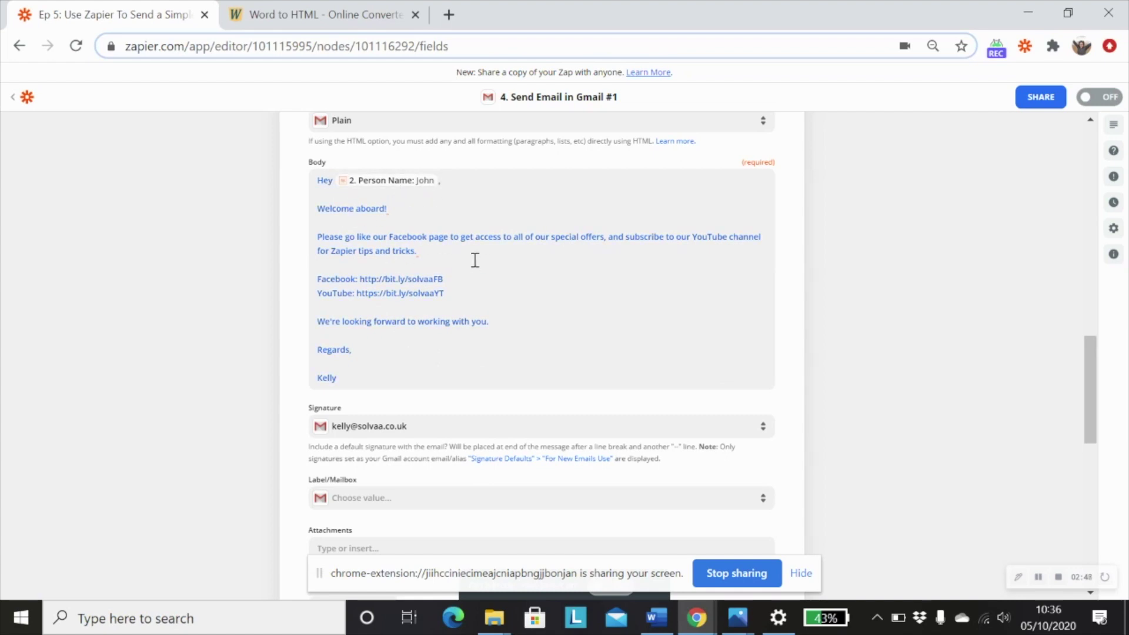
pyautogui.scroll(-2, 426, 329)
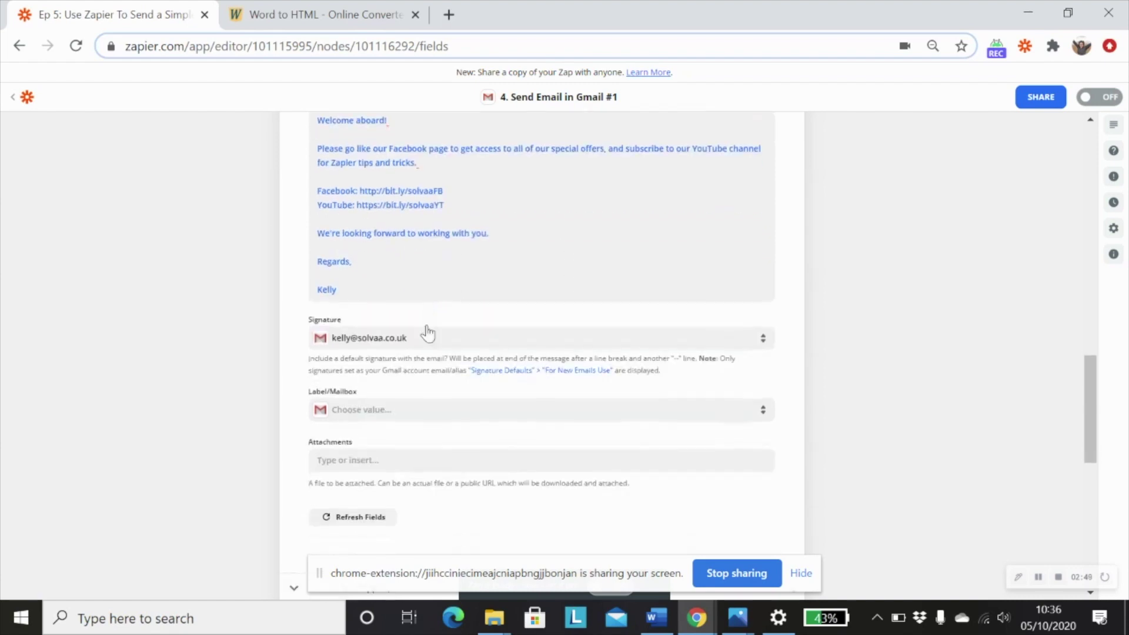
pyautogui.scroll(-2, 427, 334)
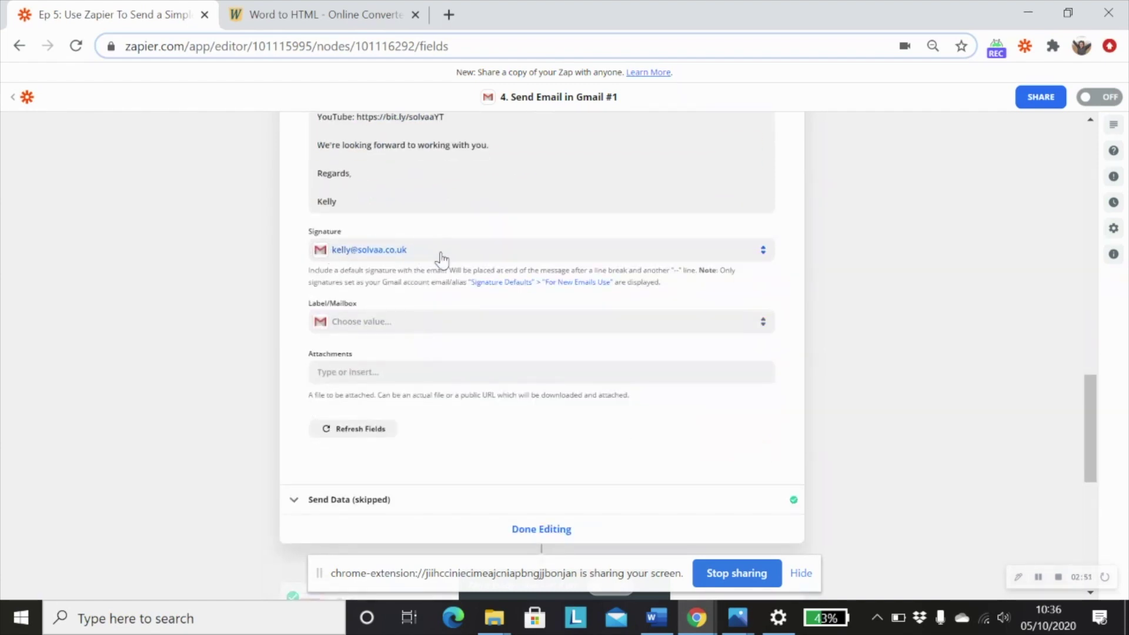
pyautogui.scroll(-2, 554, 470)
pyautogui.click(559, 453)
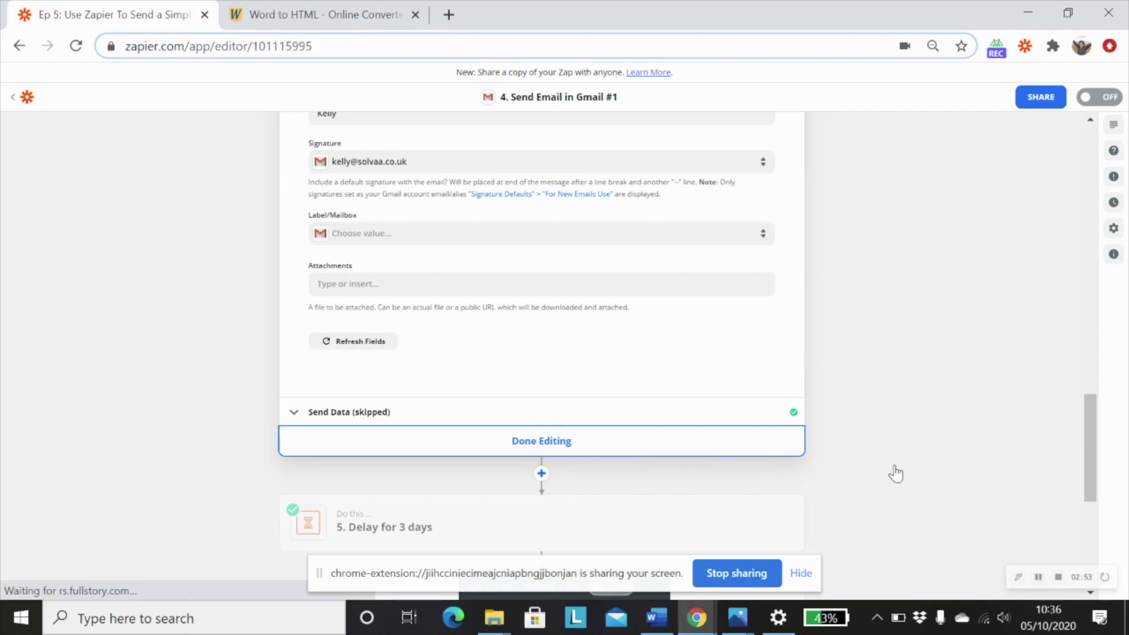
# - Open the Delay for 3 days step and confirm its app, event and 3 Days timing
pyautogui.scroll(5, 872, 456)
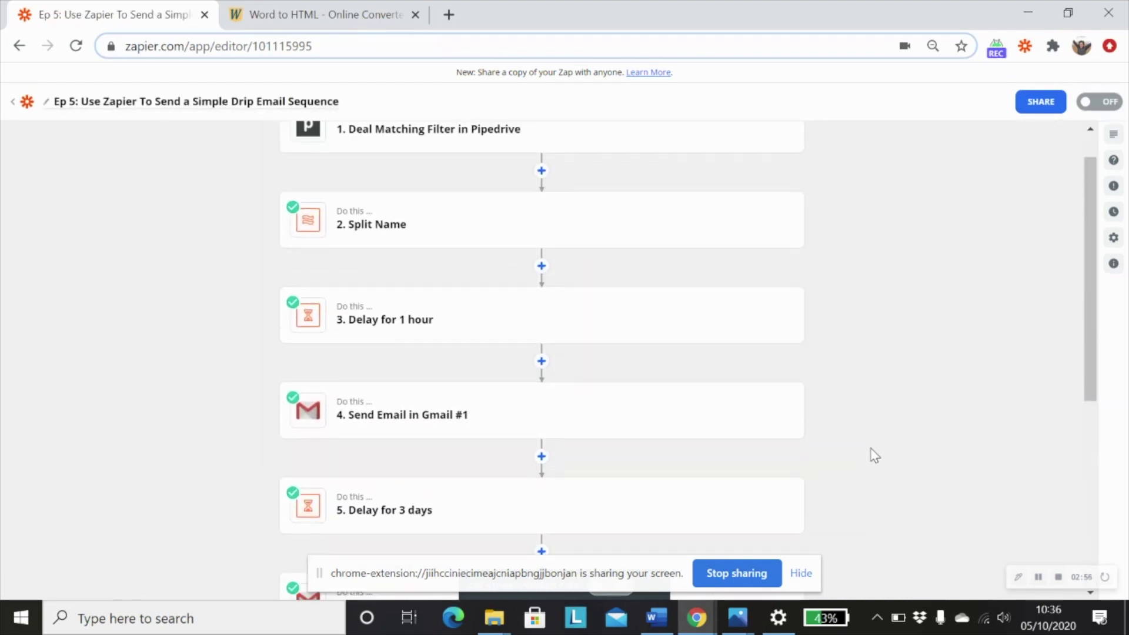
pyautogui.scroll(-4, 869, 457)
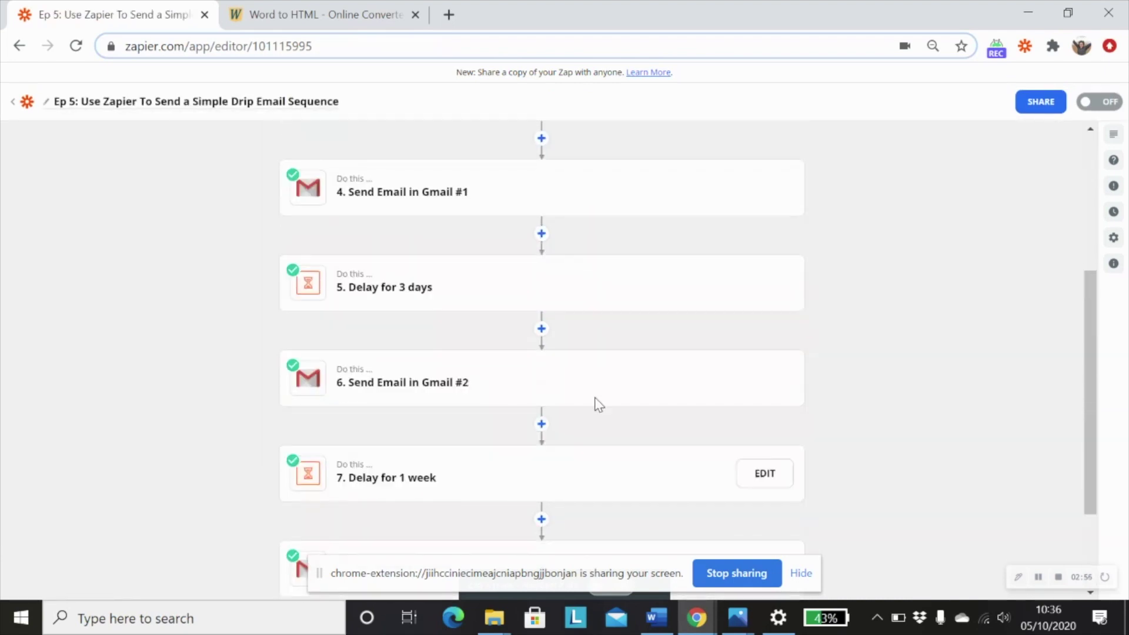
pyautogui.click(416, 294)
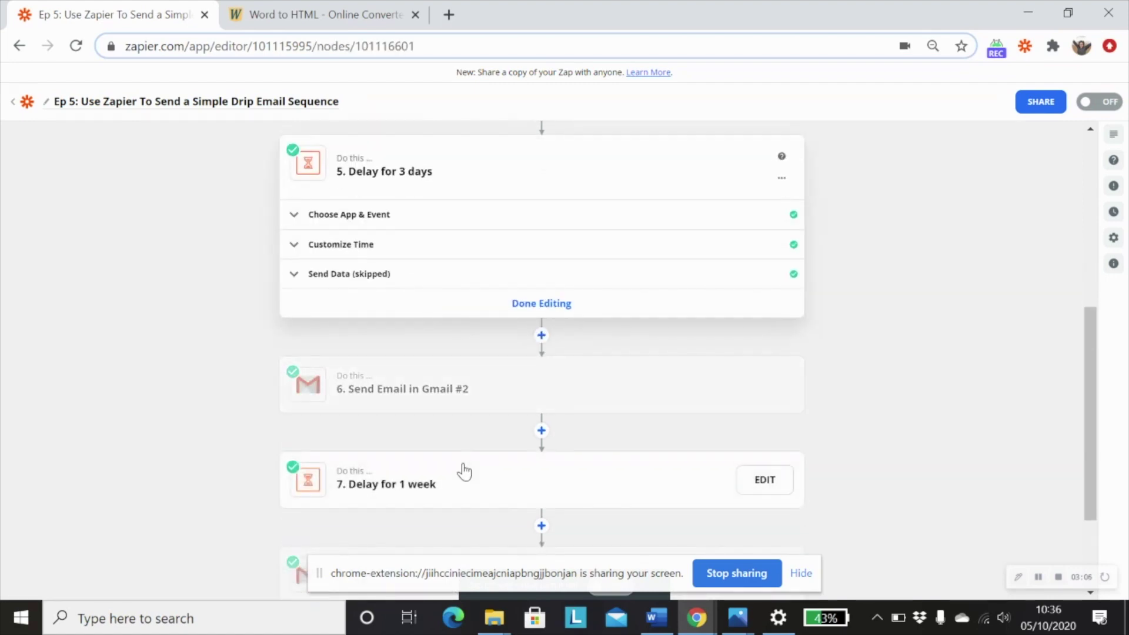
pyautogui.click(383, 253)
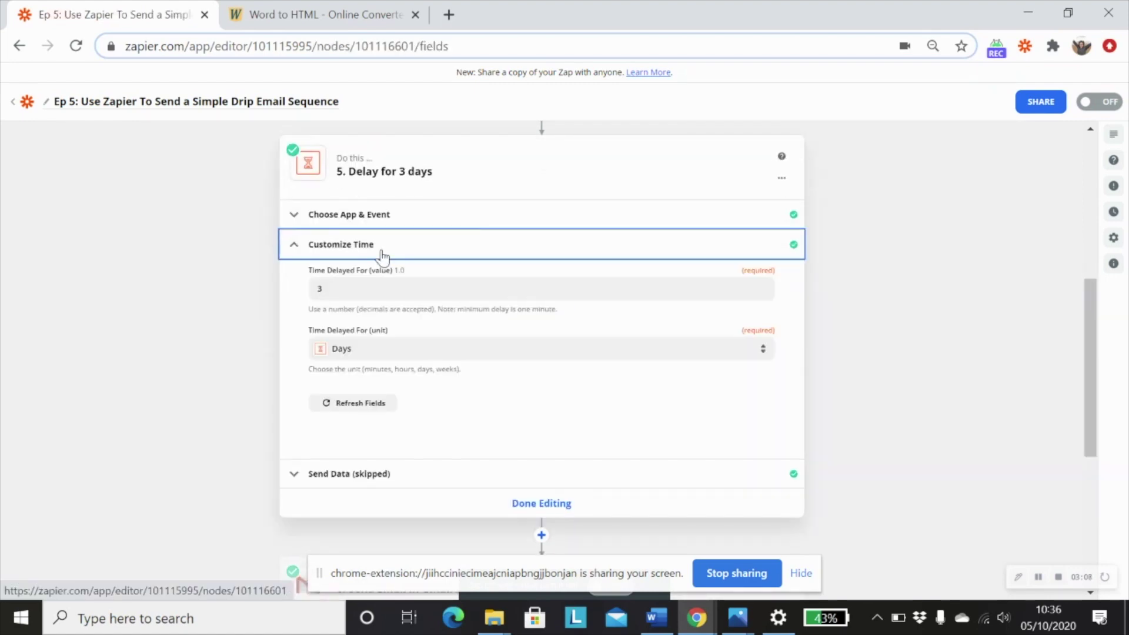
pyautogui.click(389, 227)
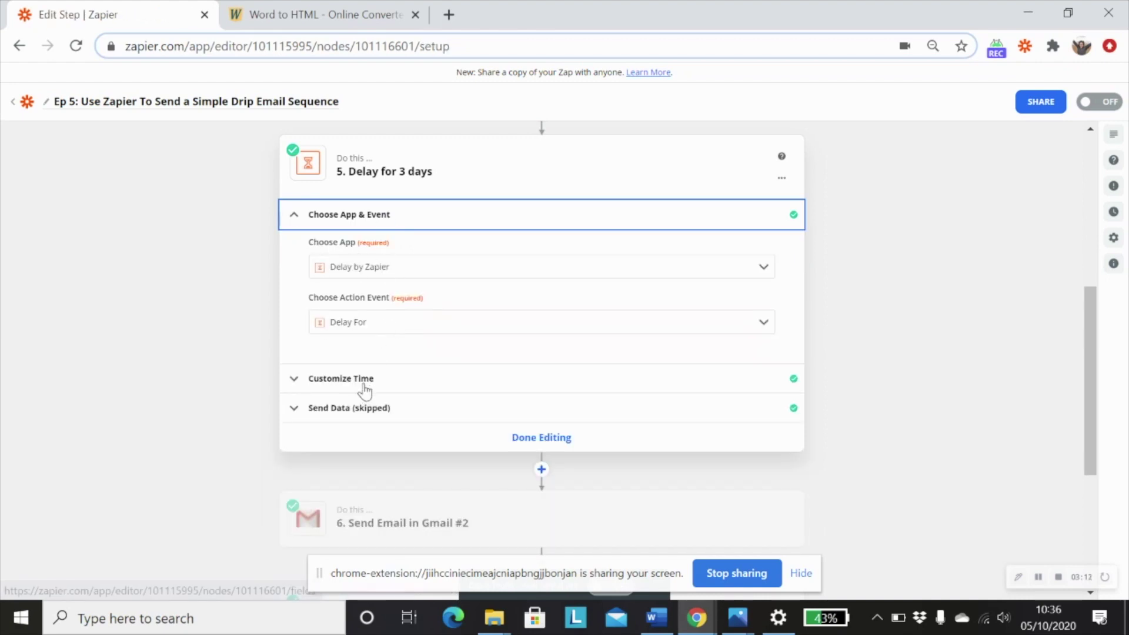
pyautogui.click(365, 388)
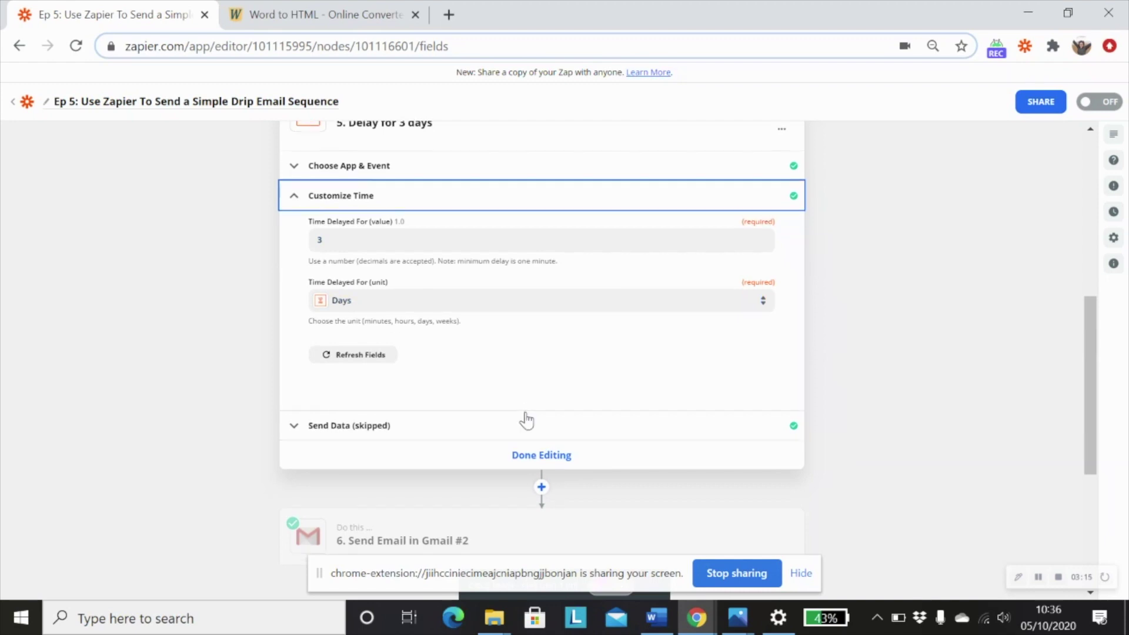
pyautogui.scroll(-3, 526, 421)
# - Review the second Gmail email's 'Meet our team' subject and body text
pyautogui.click(426, 377)
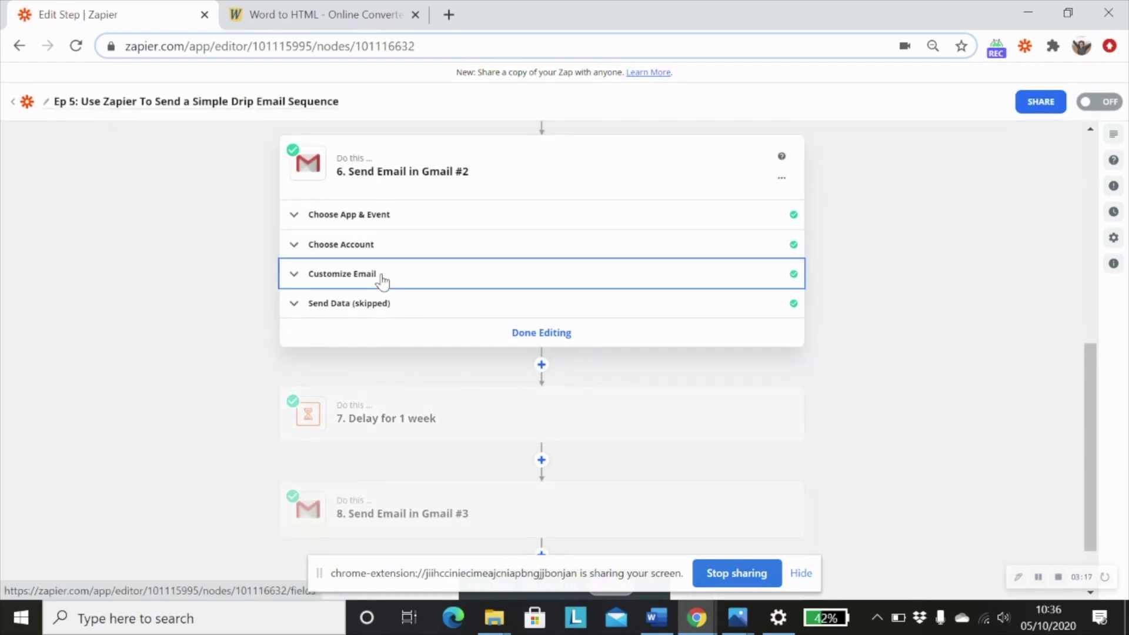
pyautogui.click(382, 281)
pyautogui.scroll(-4, 515, 299)
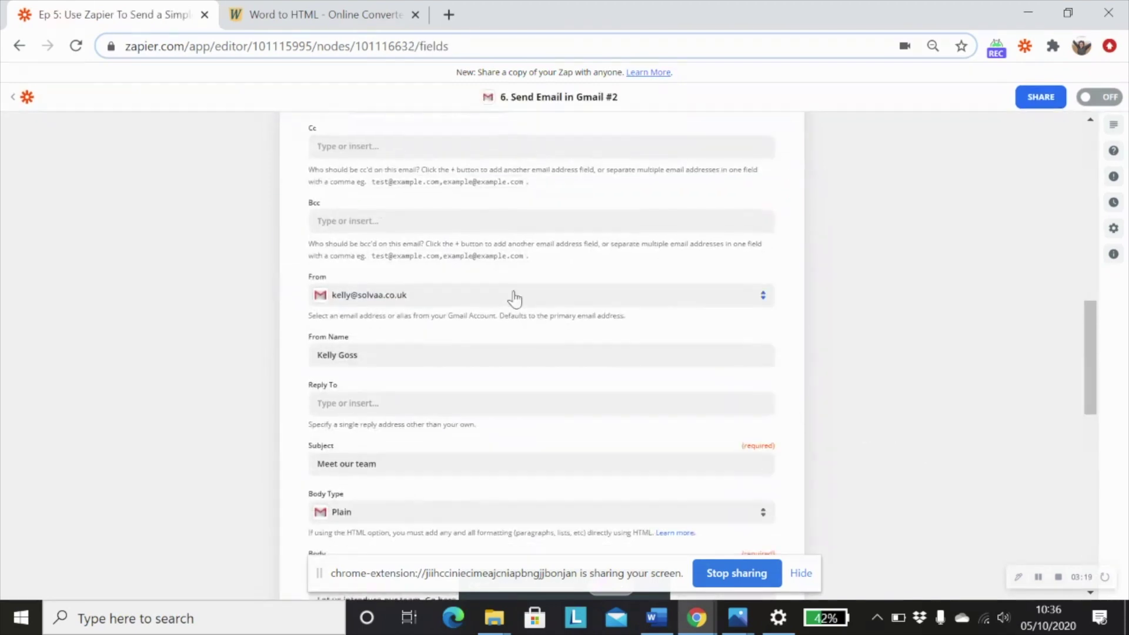
pyautogui.scroll(-3, 515, 298)
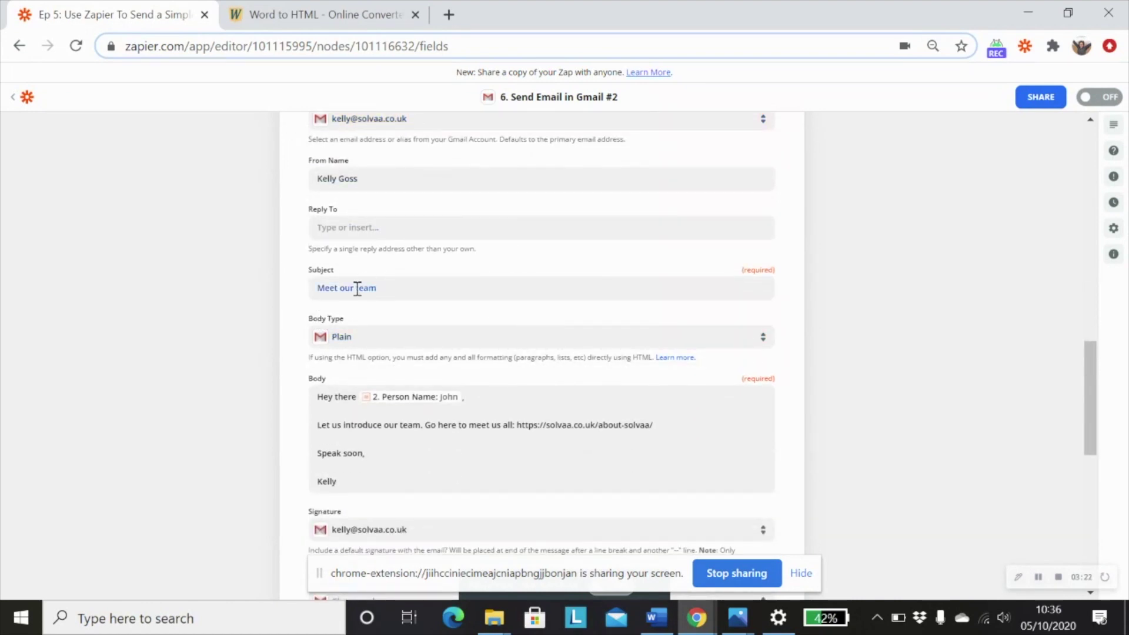
pyautogui.scroll(-2, 466, 397)
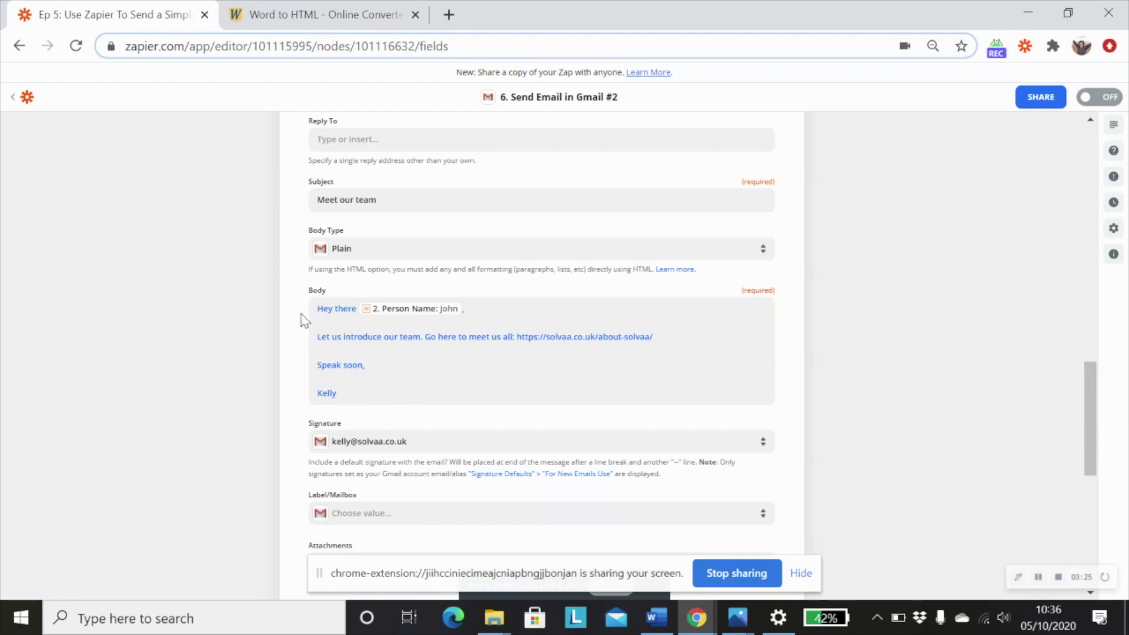
pyautogui.scroll(-5, 552, 438)
pyautogui.scroll(-2, 421, 469)
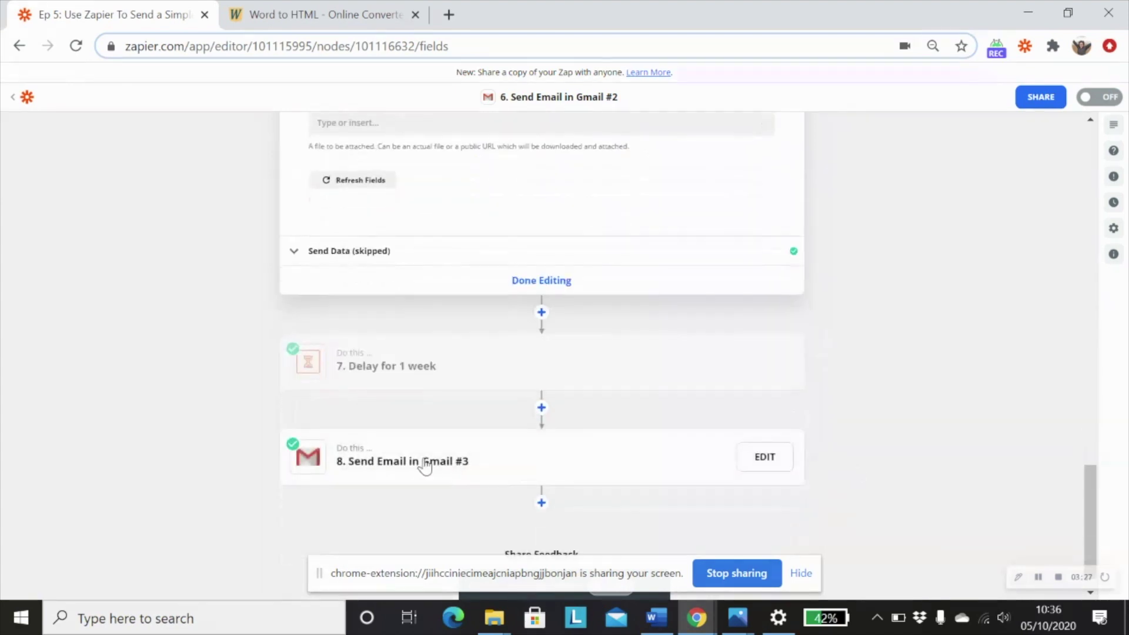
pyautogui.click(378, 369)
# - Confirm the delay is 1 Weeks and bring up the third Gmail email's content fields
pyautogui.click(391, 295)
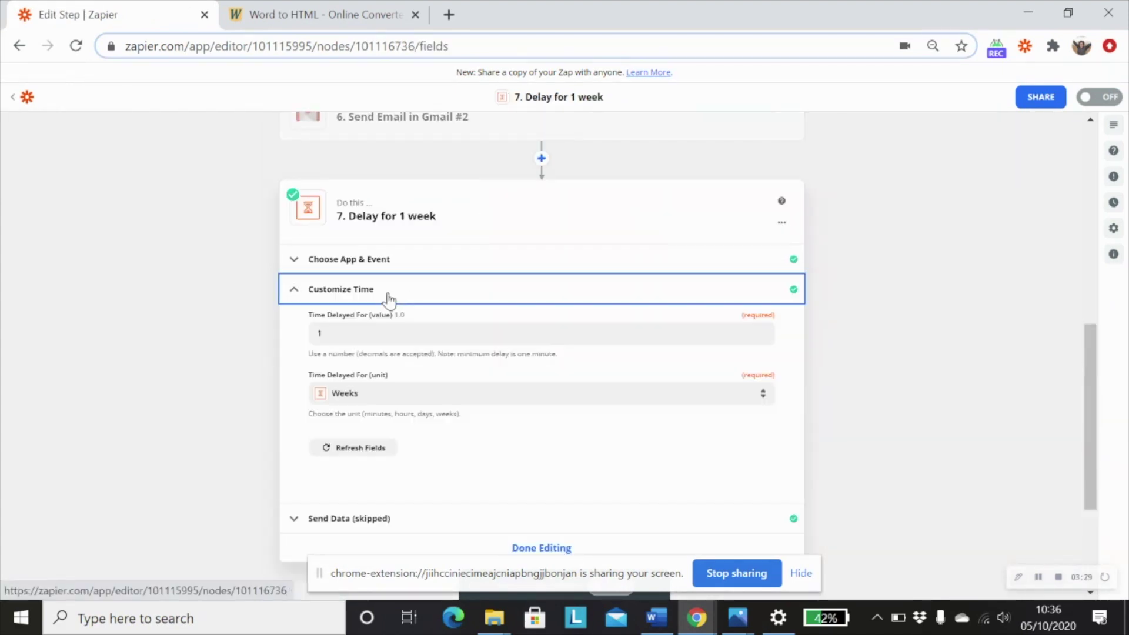
pyautogui.scroll(-4, 874, 519)
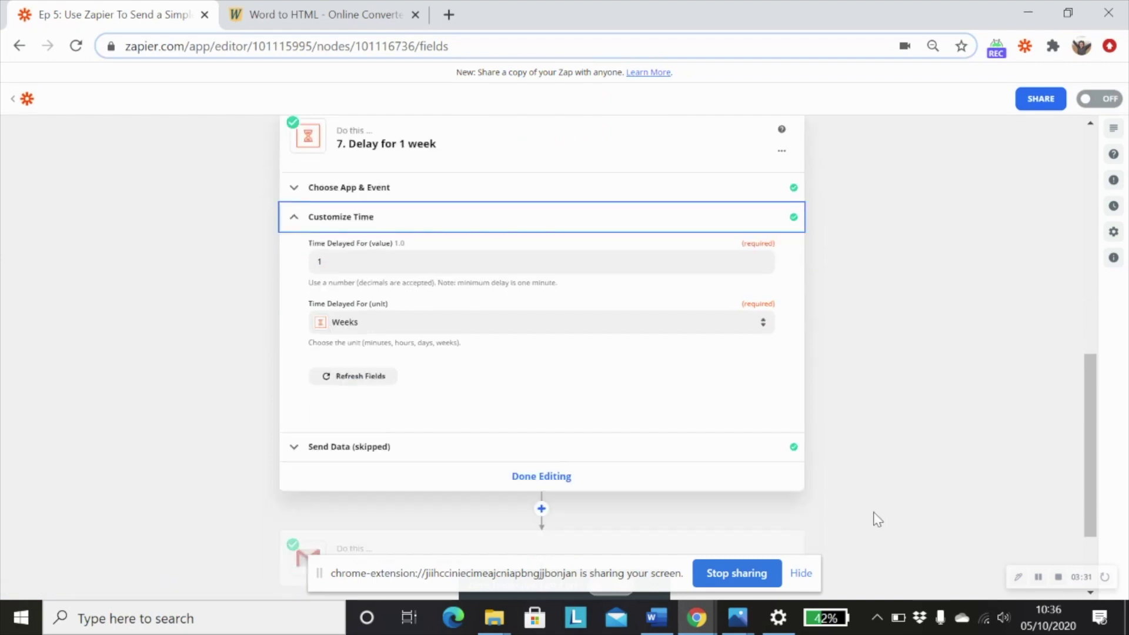
pyautogui.click(395, 444)
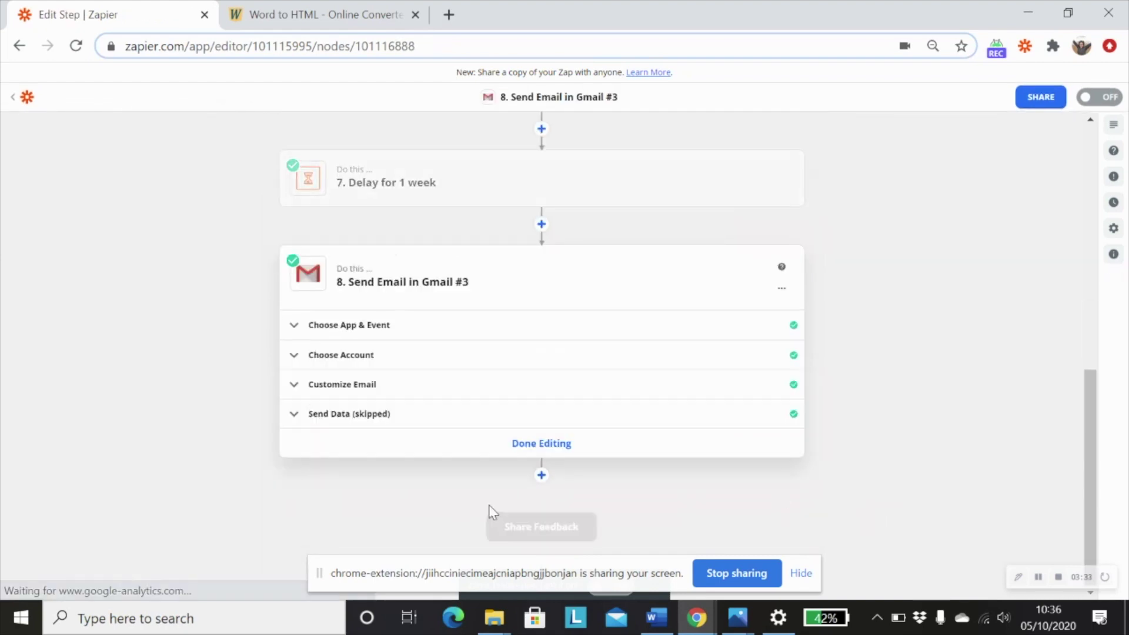
pyautogui.click(374, 389)
# - Select and scroll through the third email's customer-service subject and body text
pyautogui.scroll(-10, 842, 433)
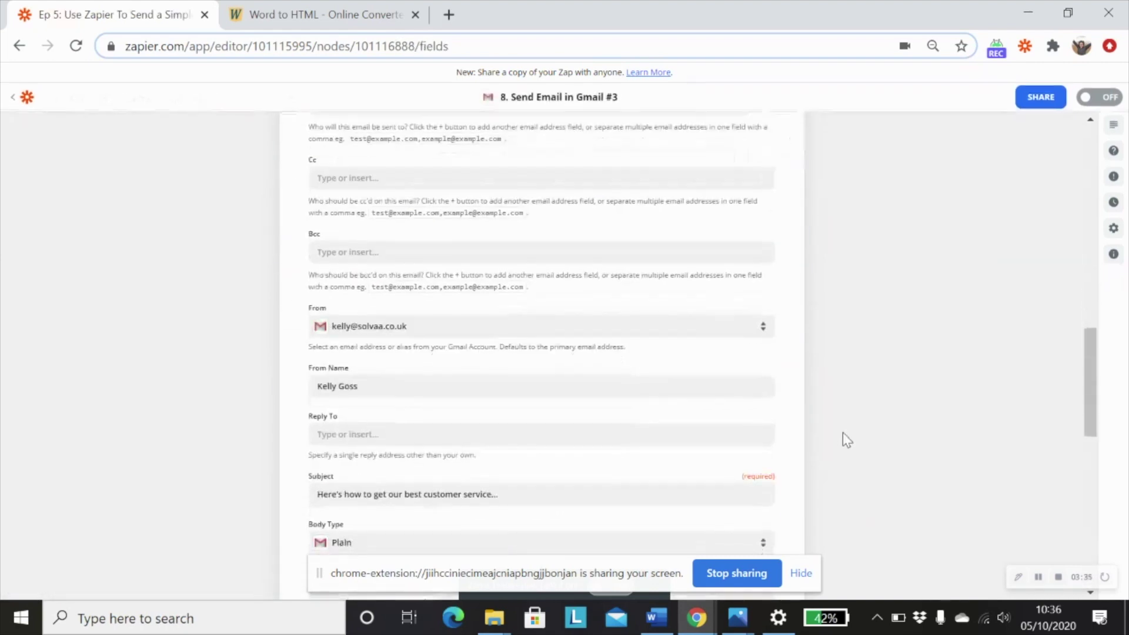
pyautogui.hotkey('ctrl', 'a')
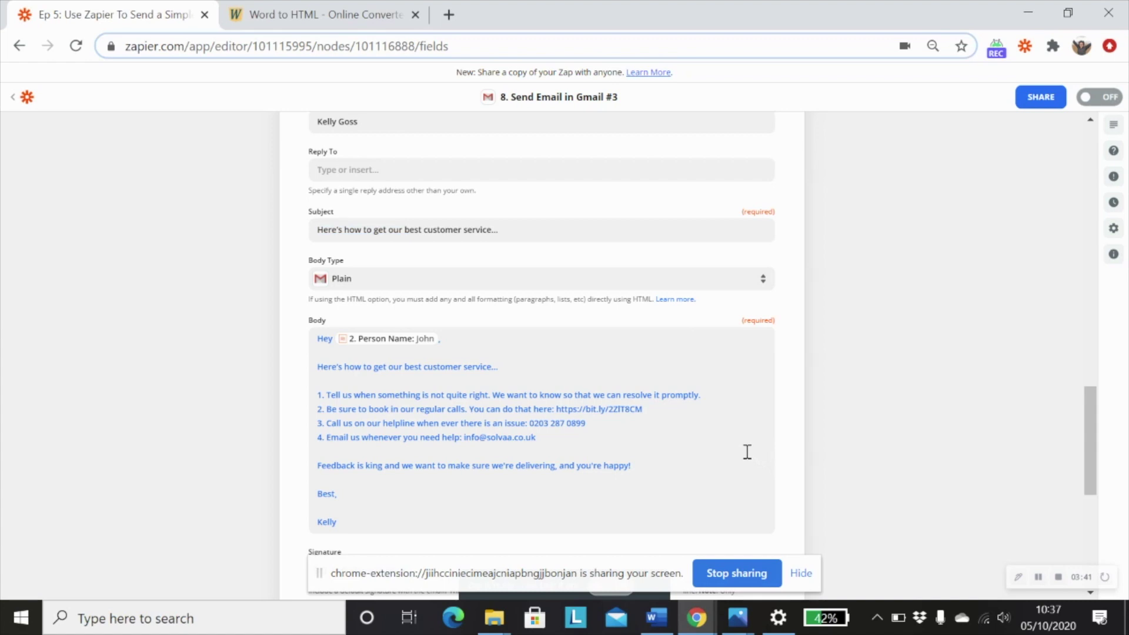
pyautogui.scroll(3, 750, 448)
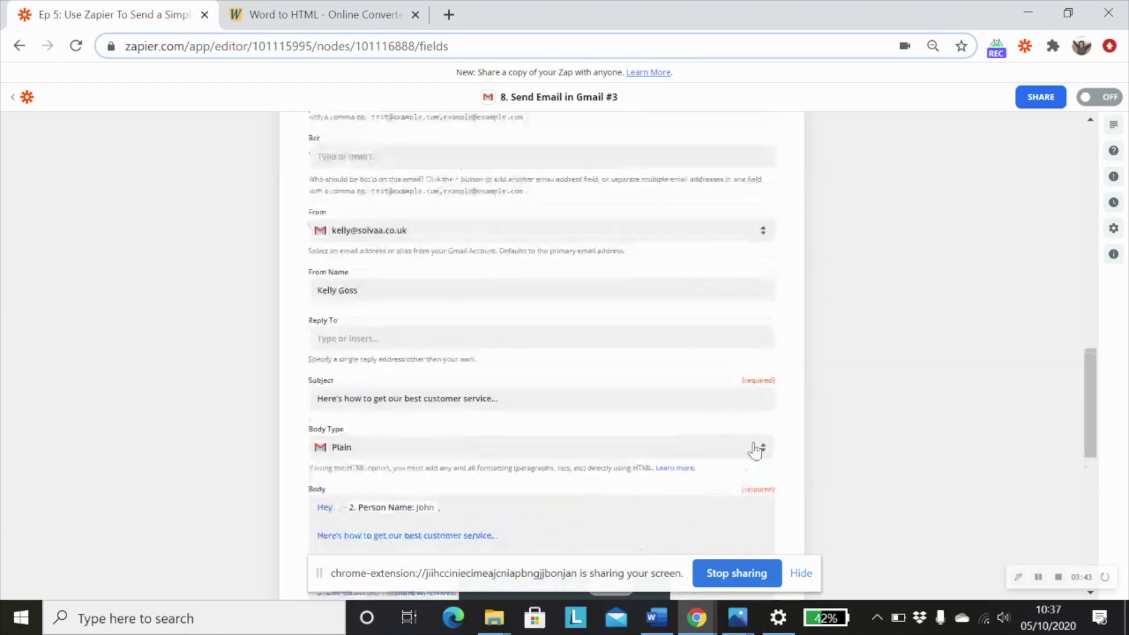
pyautogui.scroll(-3, 518, 400)
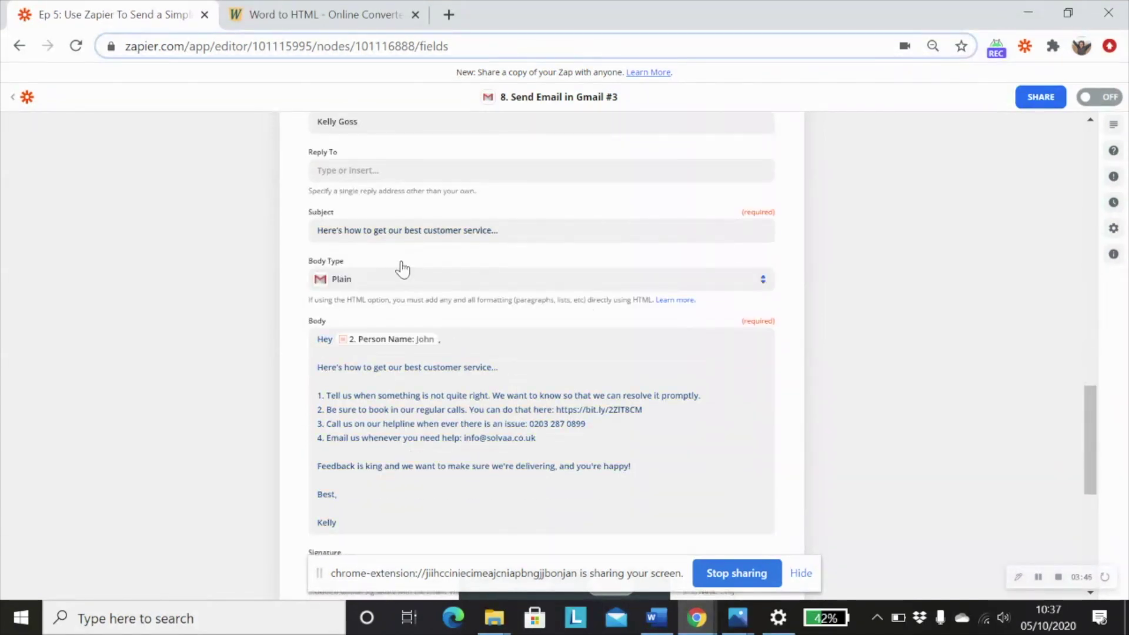
pyautogui.scroll(-2, 537, 423)
pyautogui.scroll(-3, 829, 484)
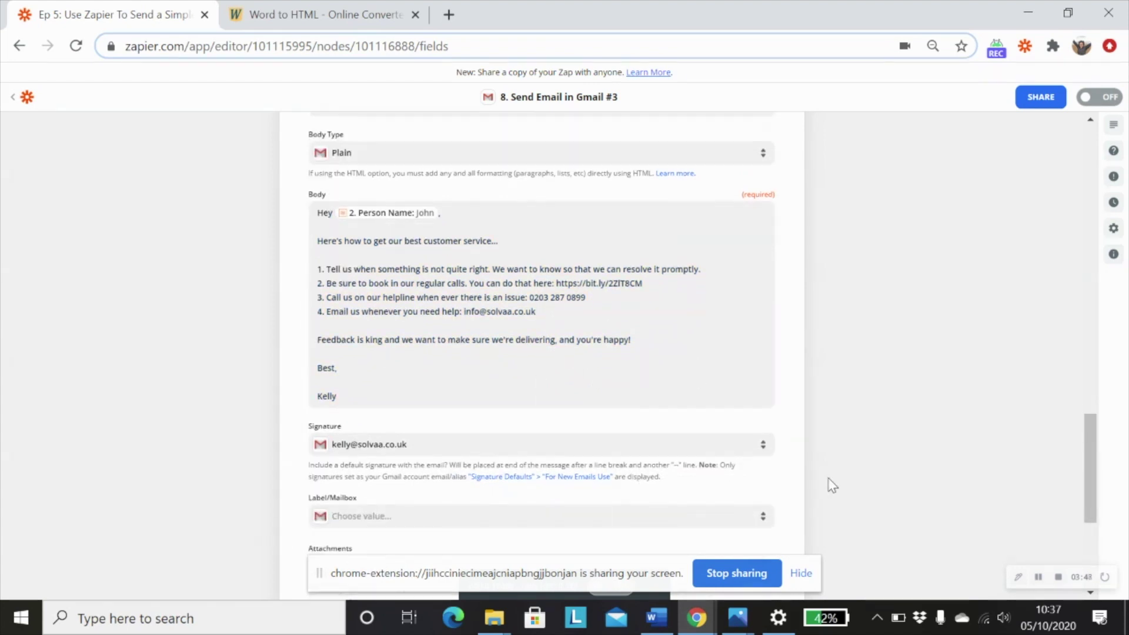
pyautogui.scroll(20, 839, 457)
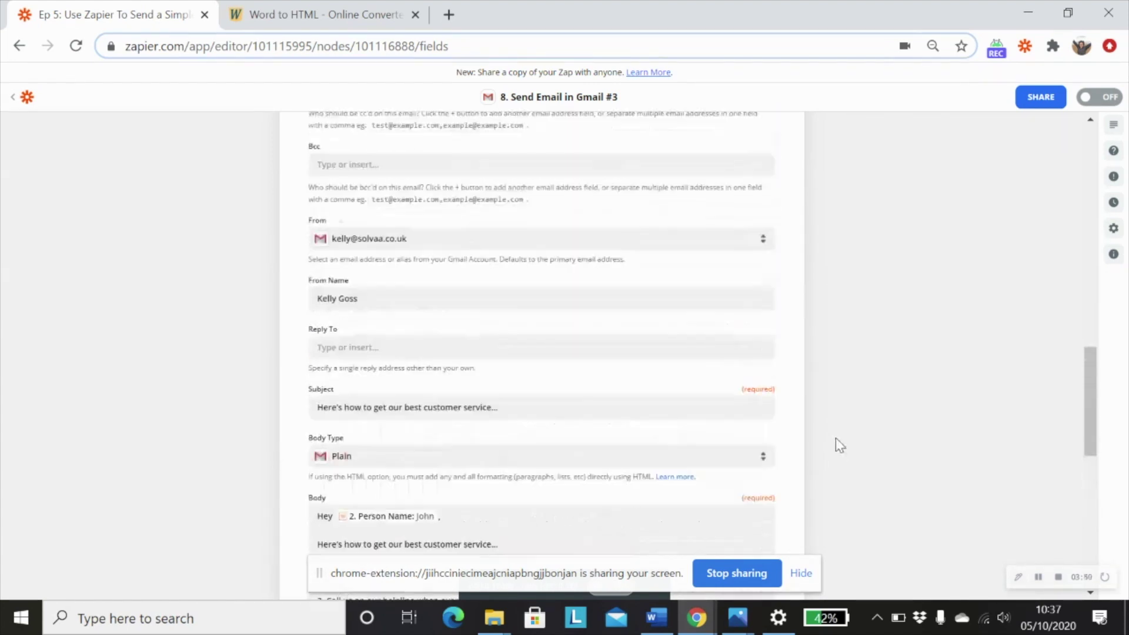